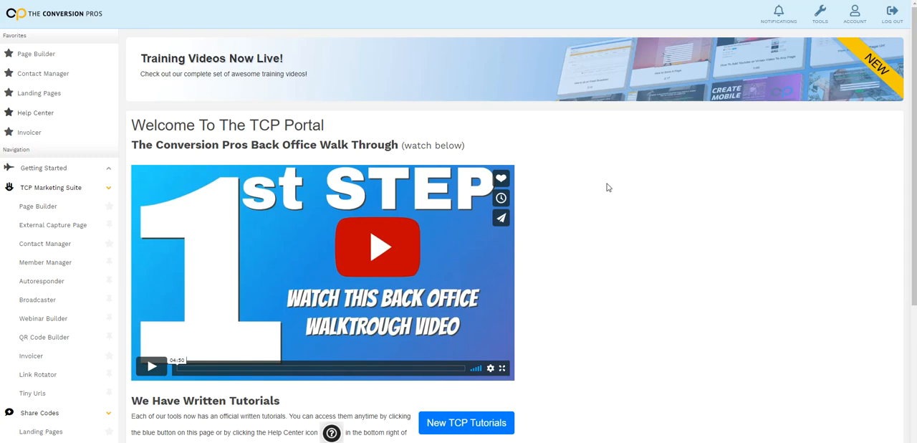
# Open the Autoresponder campaigns list in the marketing suite and dismiss the guided tour prompt
pyautogui.scroll(-3, 43, 190)
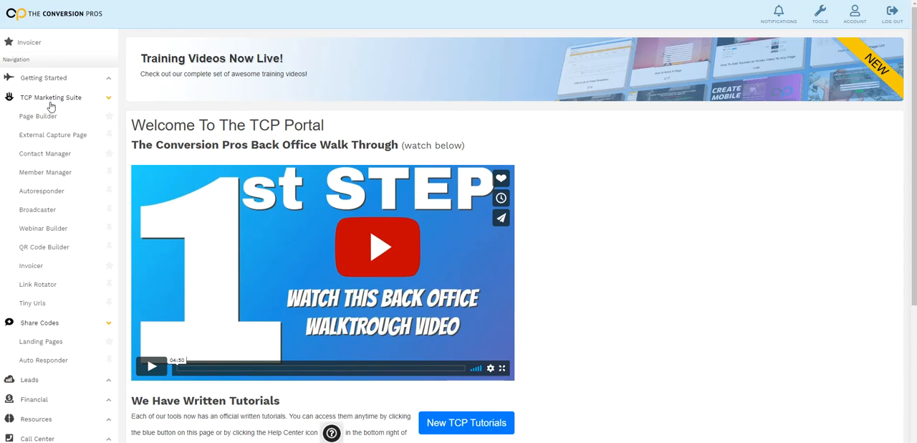
pyautogui.click(41, 193)
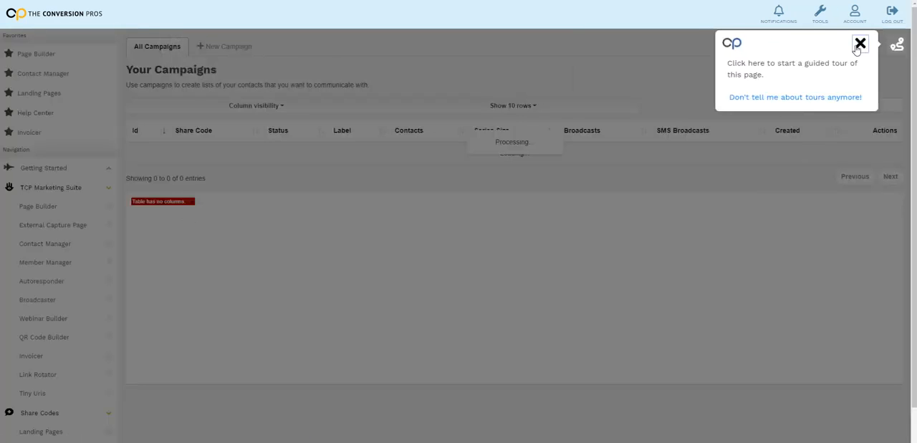
pyautogui.click(860, 44)
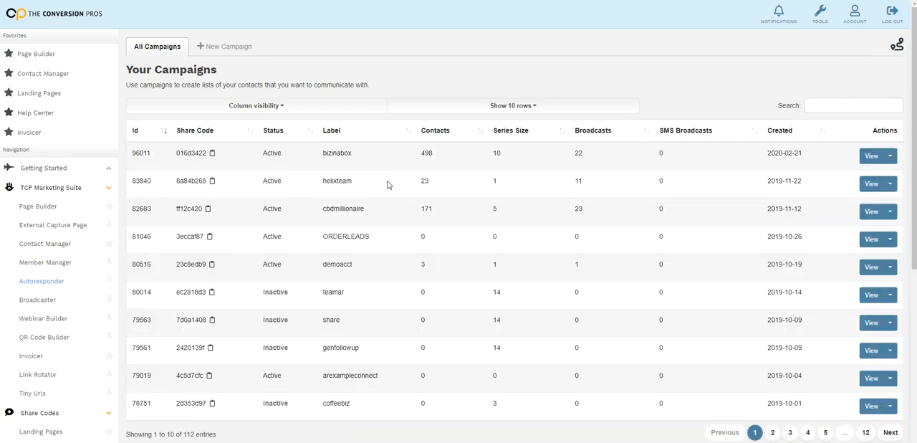
# Create and save a new campaign with the label "HOW EASY IS IT"
pyautogui.click(226, 47)
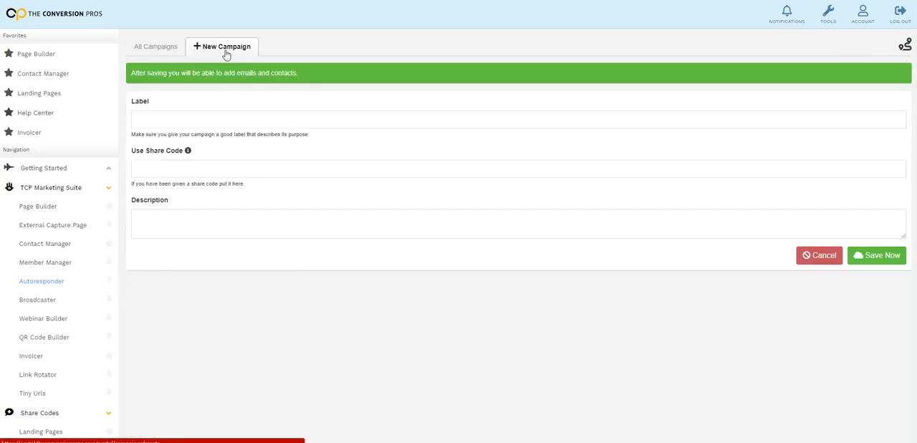
pyautogui.click(187, 122)
pyautogui.write('HOW EASY IS IT')
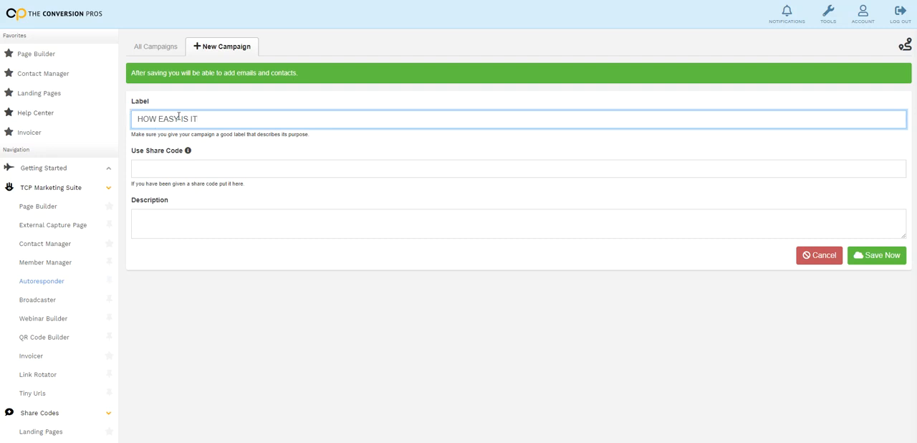
pyautogui.click(868, 257)
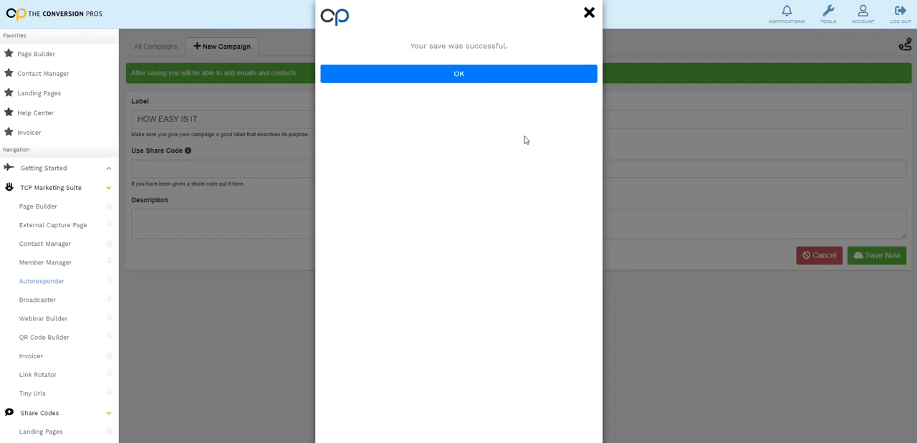
pyautogui.click(487, 80)
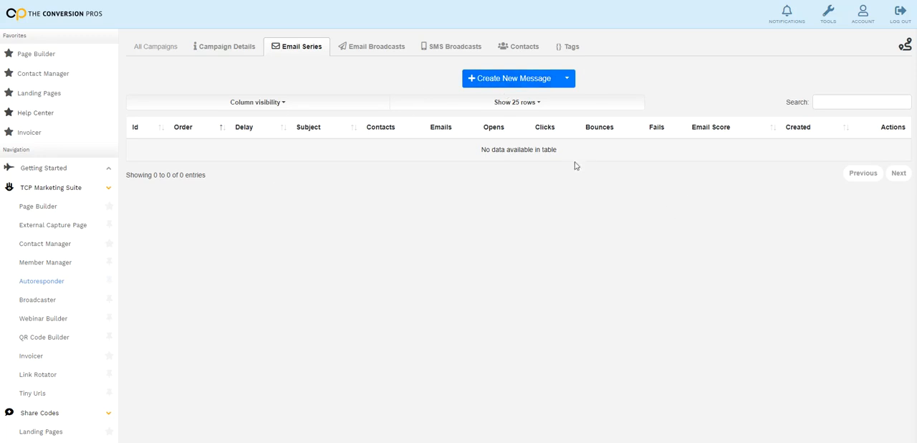
# Start a new message in the campaign's email series and set its delay to 0 hours
pyautogui.click(523, 84)
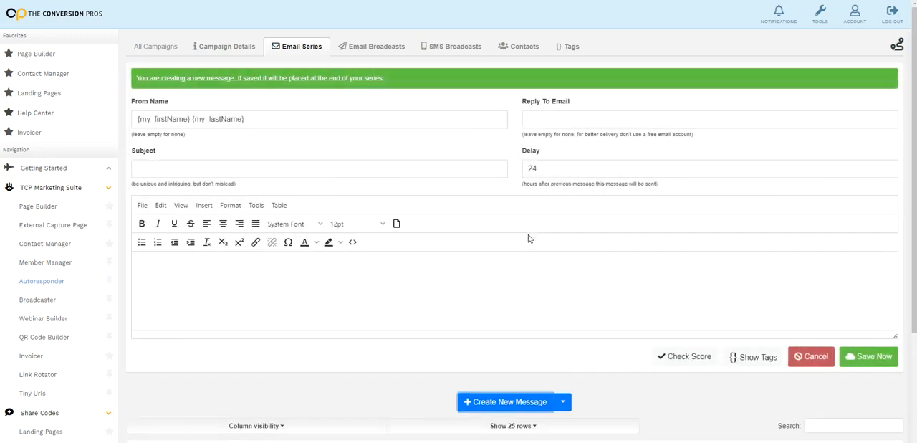
pyautogui.scroll(-1, 669, 265)
pyautogui.scroll(1, 669, 267)
pyautogui.moveTo(565, 168); pyautogui.dragTo(523, 168)
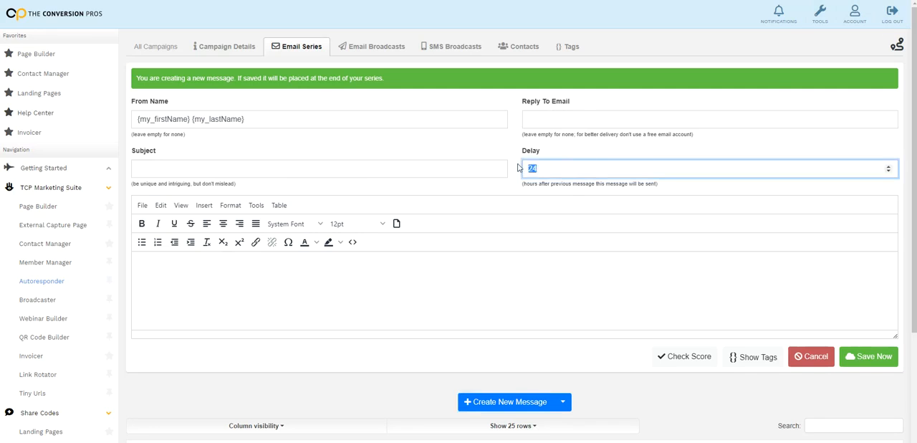
pyautogui.write('0')
pyautogui.click(603, 294)
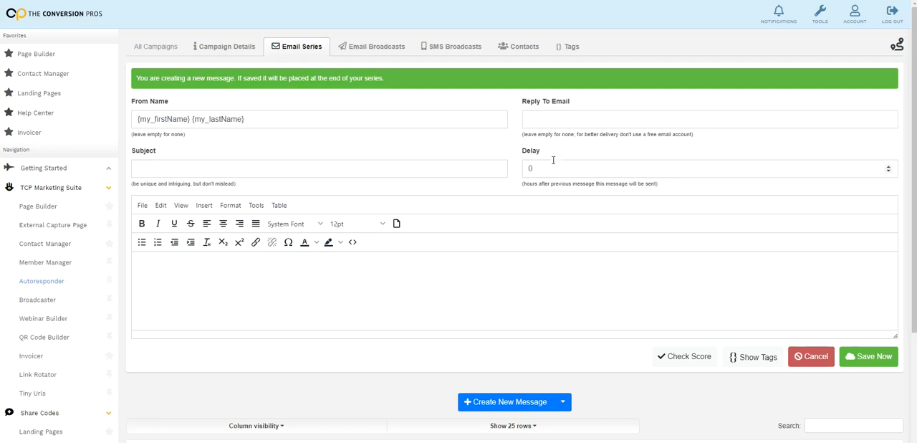
pyautogui.scroll(-2, 583, 208)
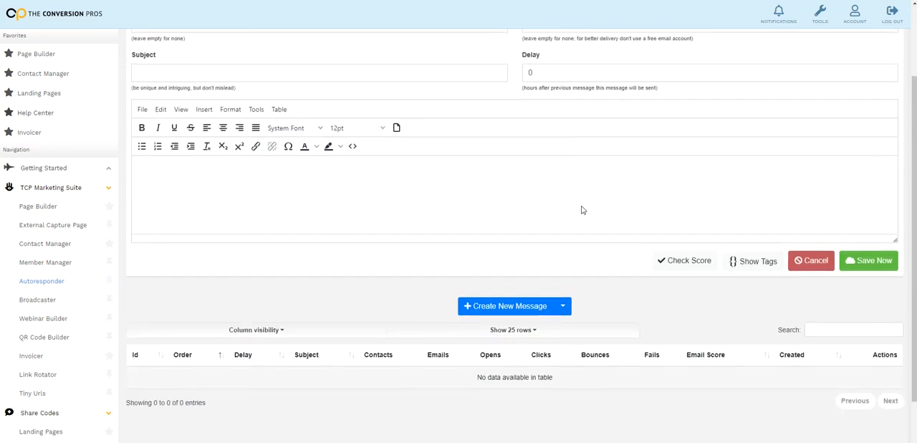
pyautogui.scroll(2, 594, 209)
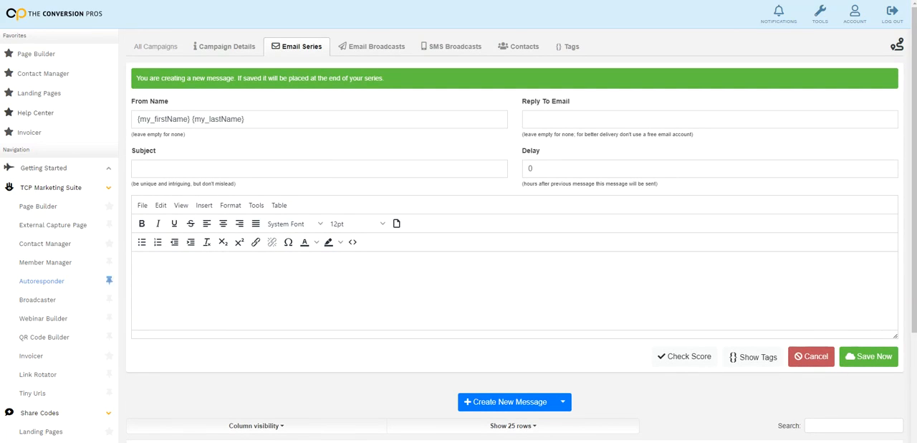
# Paste "{firstname} we fix bad credit" as the message subject and look up the available tags
pyautogui.rightClick(161, 170)
pyautogui.click(186, 241)
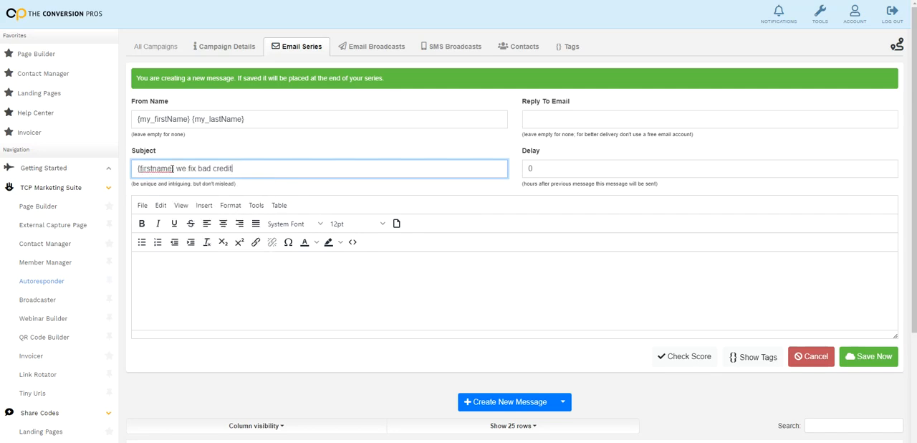
pyautogui.click(750, 357)
pyautogui.click(635, 13)
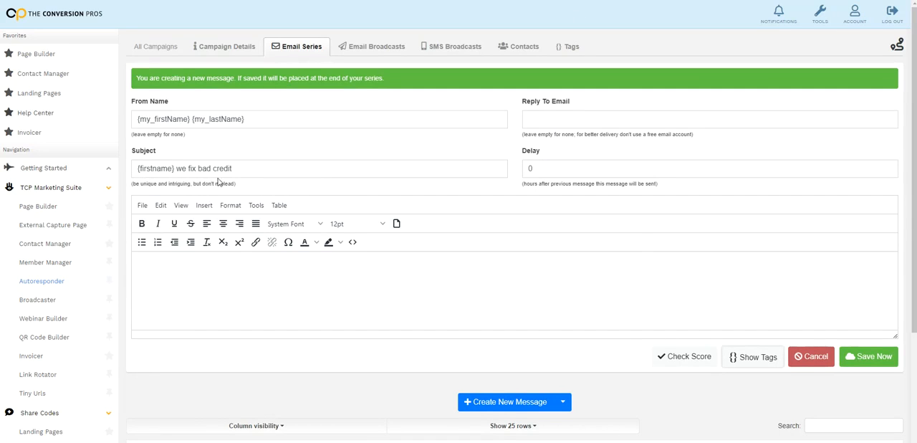
# Paste the prepared credit repair text, from the {firstname} greeting to the {my_phone} signature, into the email body and review it
pyautogui.scroll(-1, 403, 305)
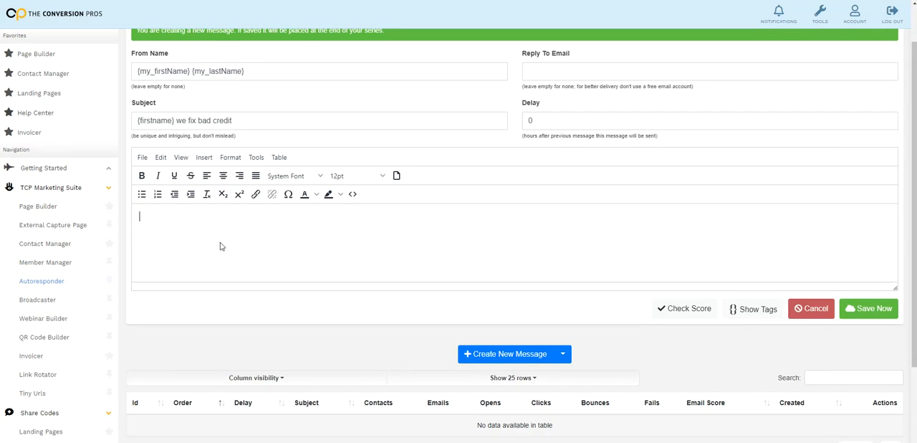
pyautogui.hotkey('ctrl', 'v')
pyautogui.scroll(5, 265, 261)
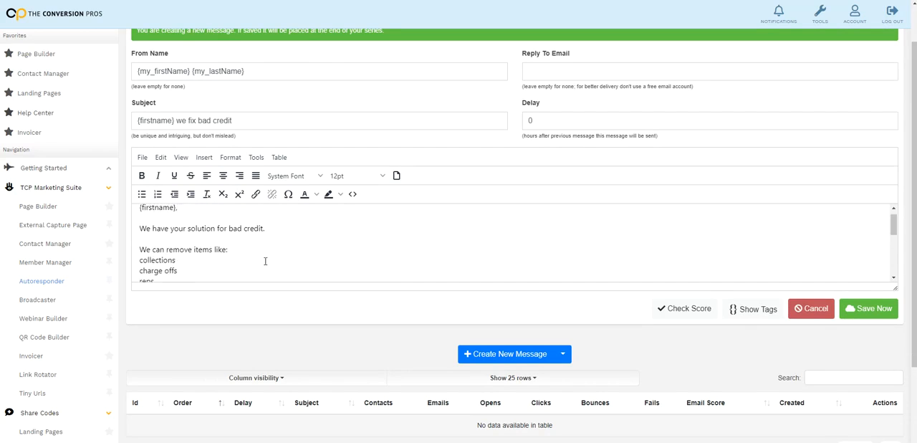
pyautogui.scroll(-1, 389, 254)
pyautogui.scroll(1, 385, 254)
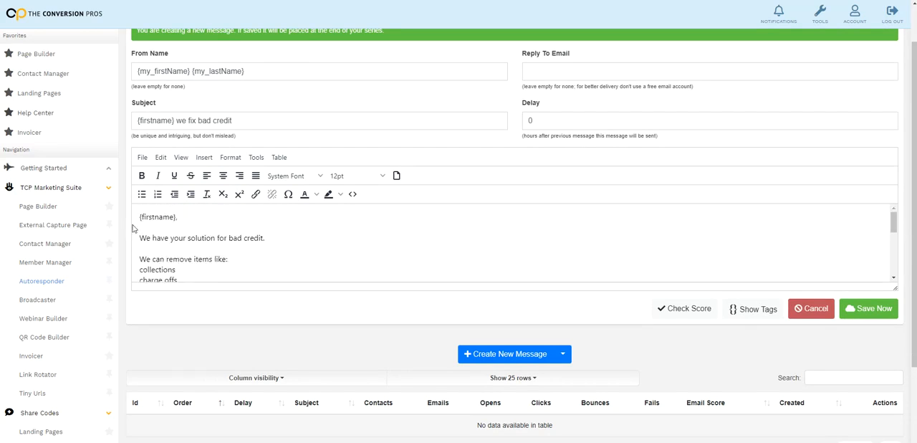
pyautogui.scroll(-10, 273, 251)
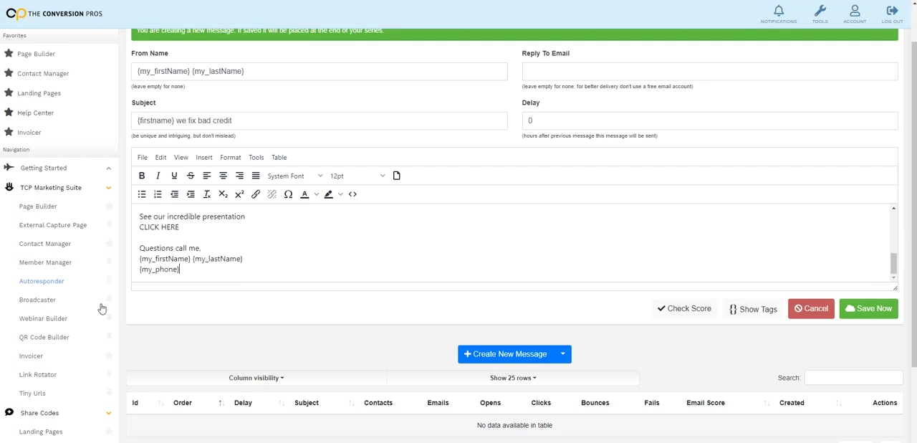
pyautogui.moveTo(182, 229); pyautogui.dragTo(140, 228)
pyautogui.click(193, 235)
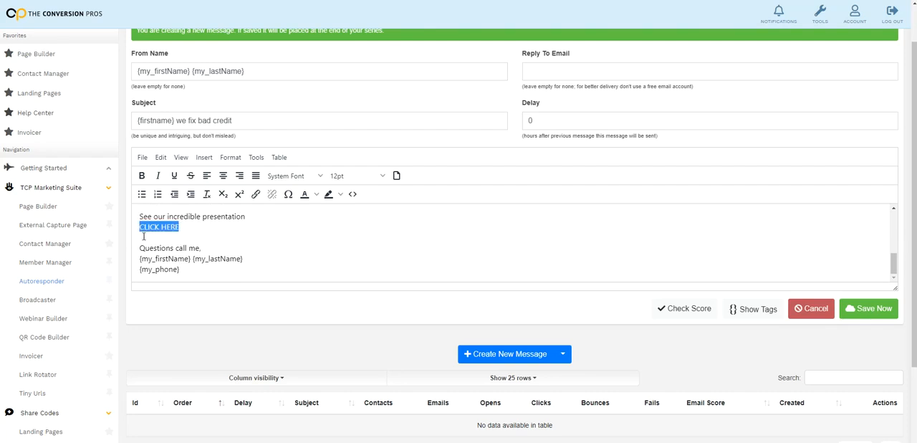
pyautogui.click(255, 194)
pyautogui.write('H')
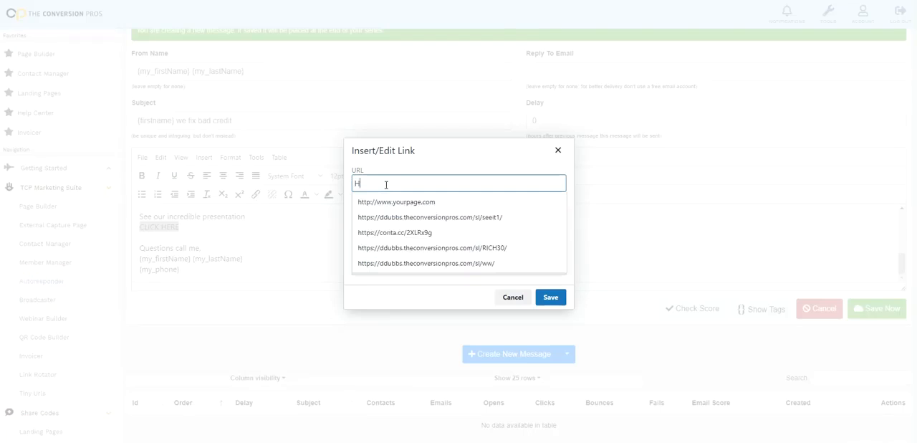
pyautogui.write('TTP://WWW')
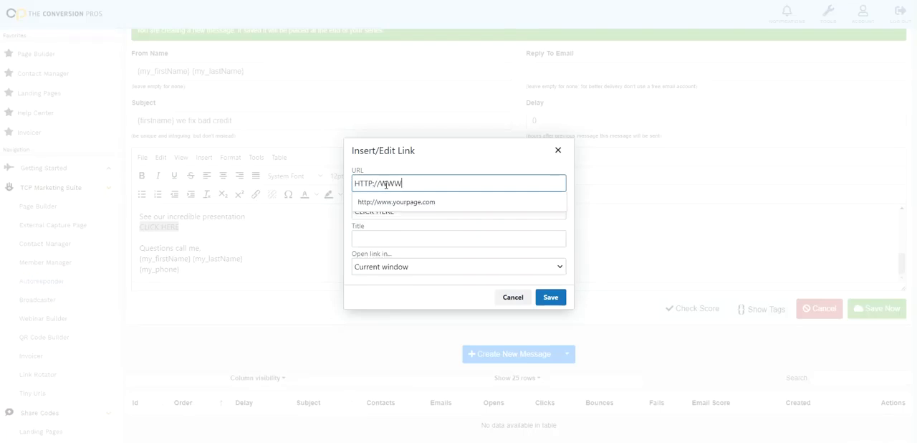
pyautogui.press('BackSpace')
pyautogui.press('BackSpace')
pyautogui.press('BackSpace')
pyautogui.write('TCPLANDINGPAGE.COM')
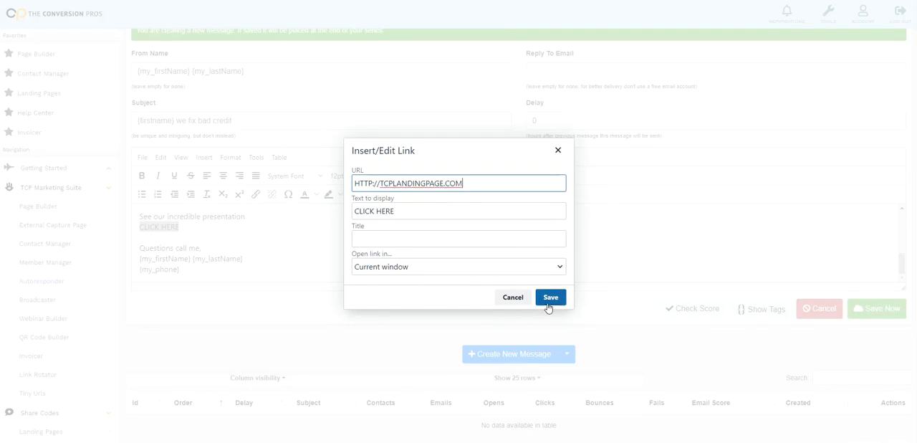
pyautogui.click(550, 297)
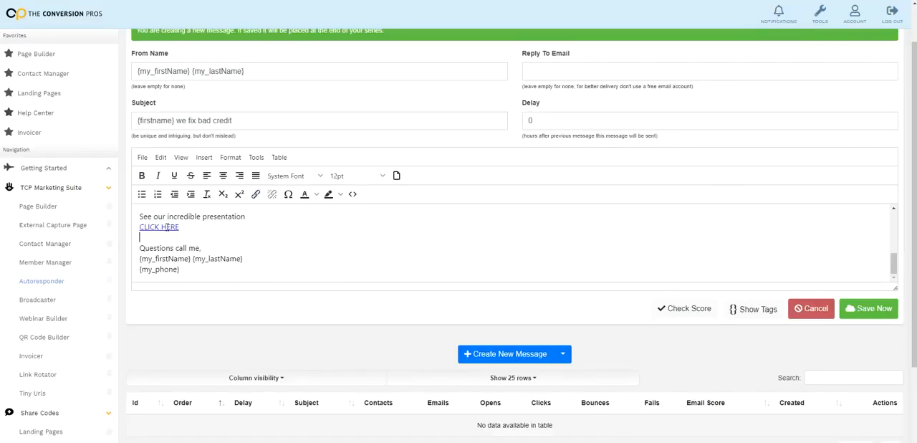
# Read through the email body, run the spam score check and review its suggestions
pyautogui.scroll(-1, 168, 227)
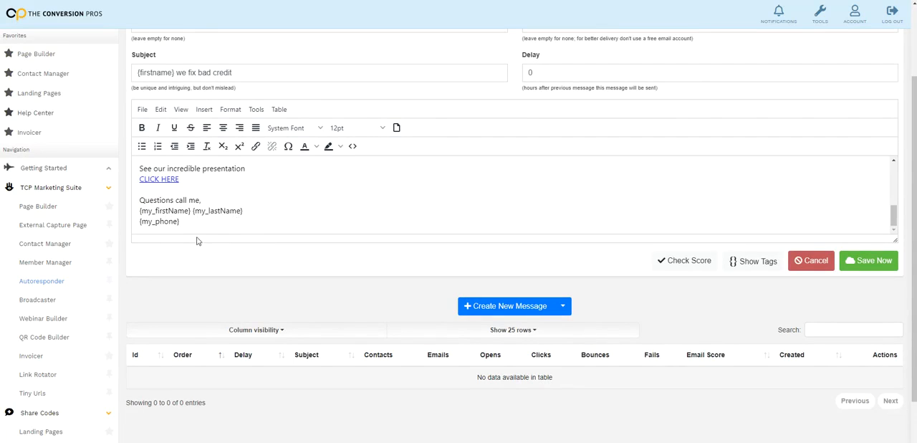
pyautogui.scroll(1, 228, 220)
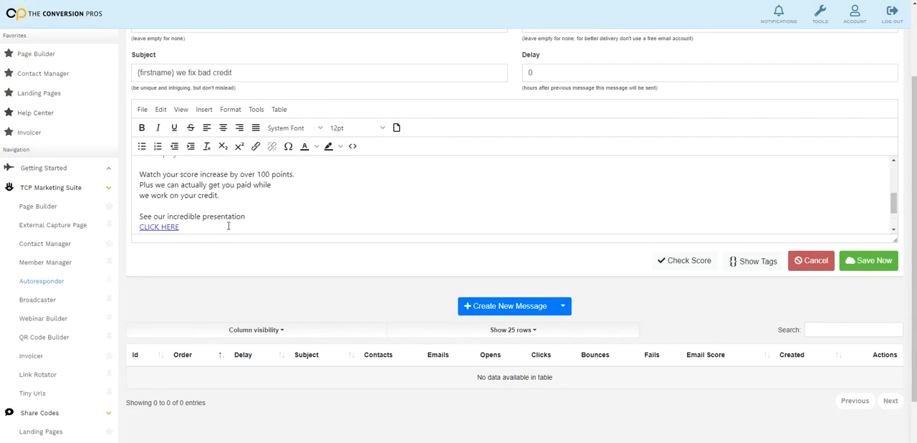
pyautogui.scroll(-1, 228, 226)
pyautogui.scroll(4, 229, 226)
pyautogui.scroll(-5, 334, 215)
pyautogui.click(686, 265)
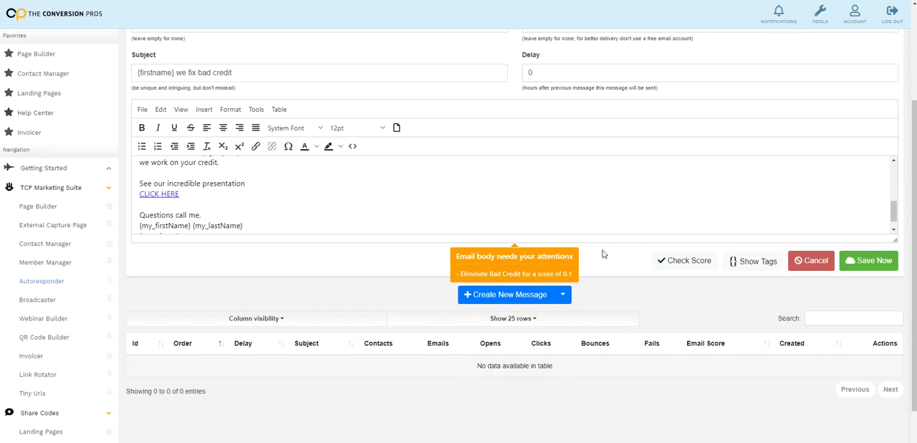
pyautogui.scroll(1, 557, 274)
pyautogui.scroll(5, 527, 270)
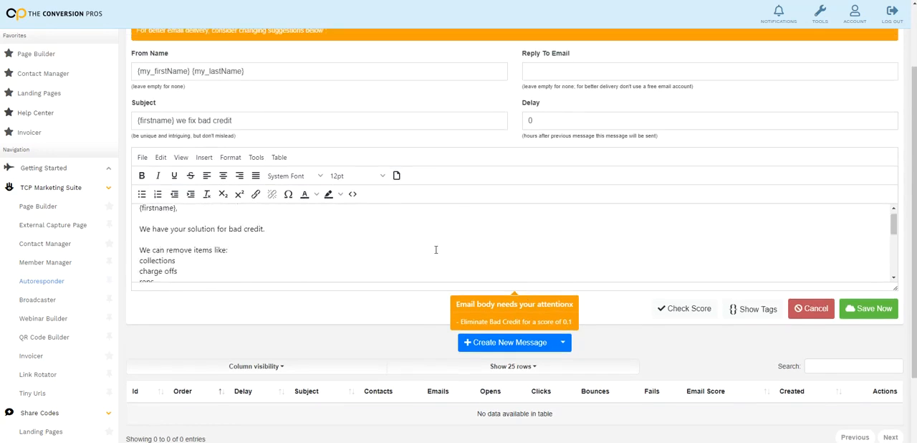
pyautogui.scroll(2, 435, 249)
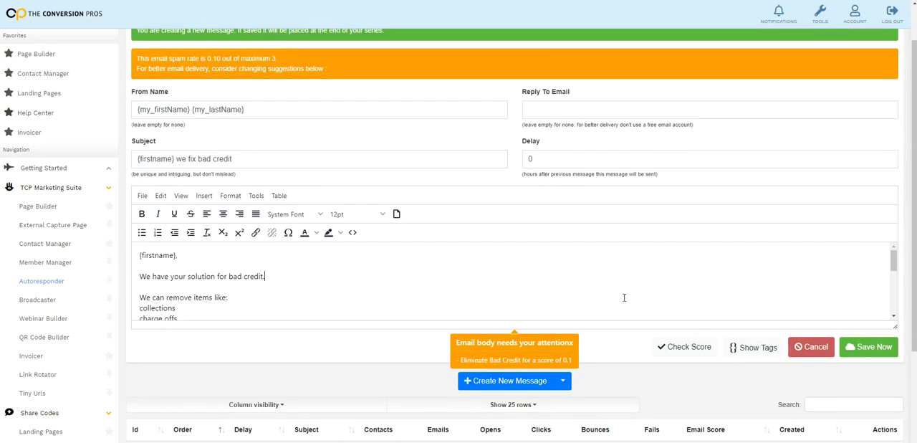
# Save the first message to the email series and close the message editor
pyautogui.scroll(-3, 689, 299)
pyautogui.click(859, 346)
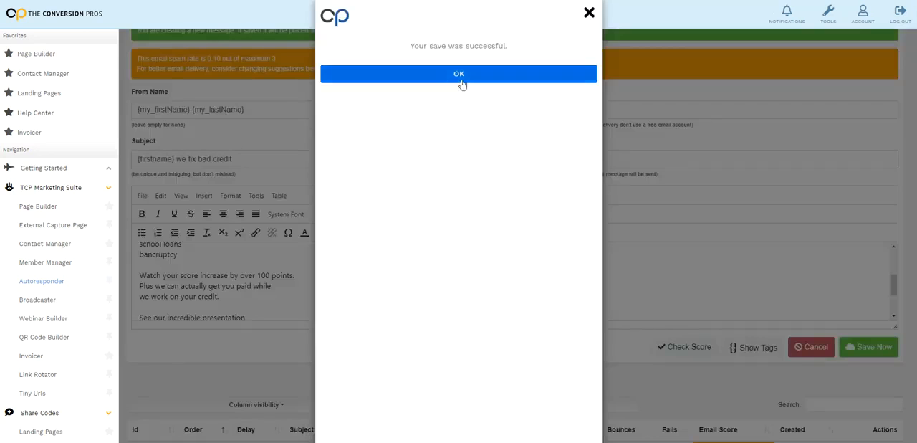
pyautogui.click(461, 77)
pyautogui.scroll(-2, 666, 304)
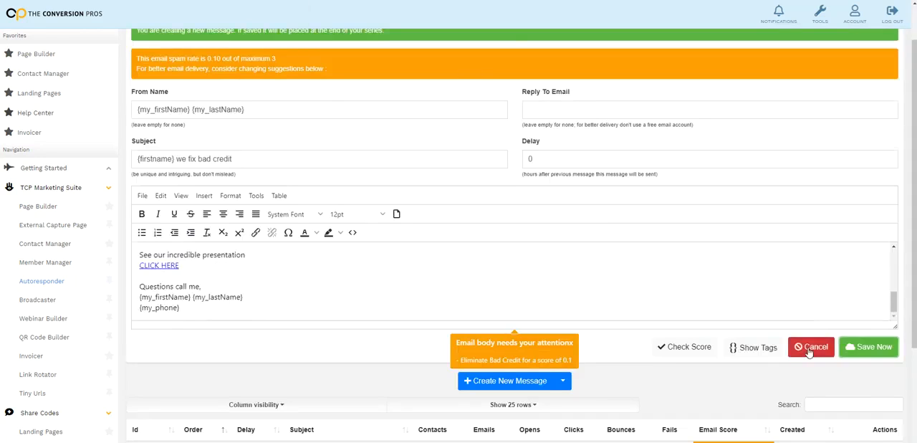
pyautogui.click(811, 347)
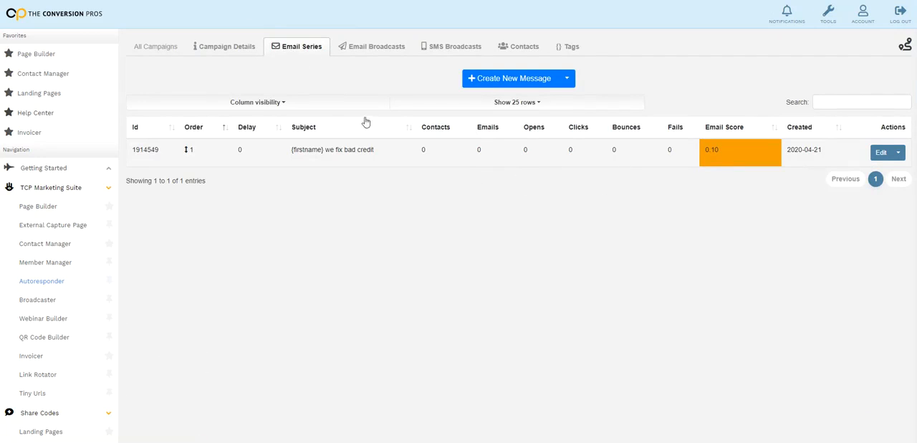
# Start a second series message, keeping the 24-hour delay, and paste "{firstname} we fix bad credit" as its subject
pyautogui.click(515, 79)
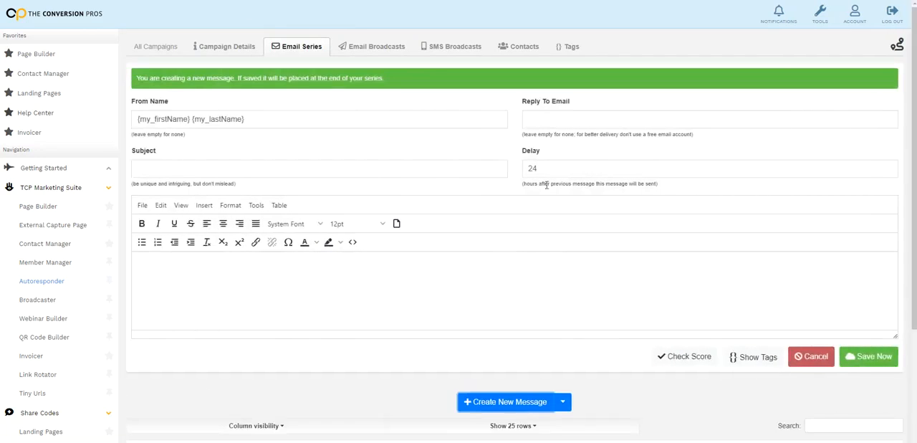
pyautogui.click(547, 167)
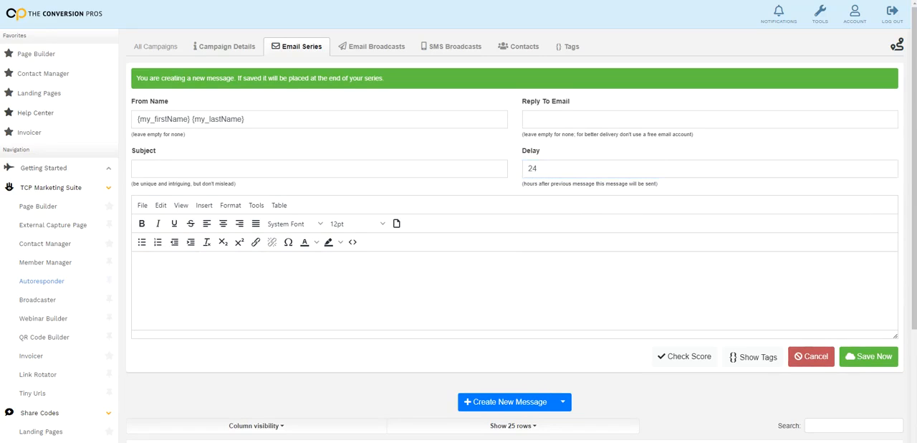
pyautogui.rightClick(288, 174)
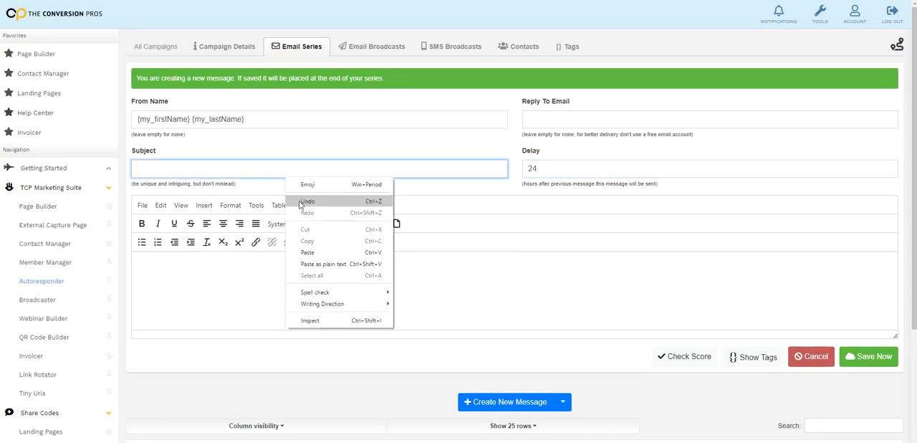
pyautogui.click(317, 250)
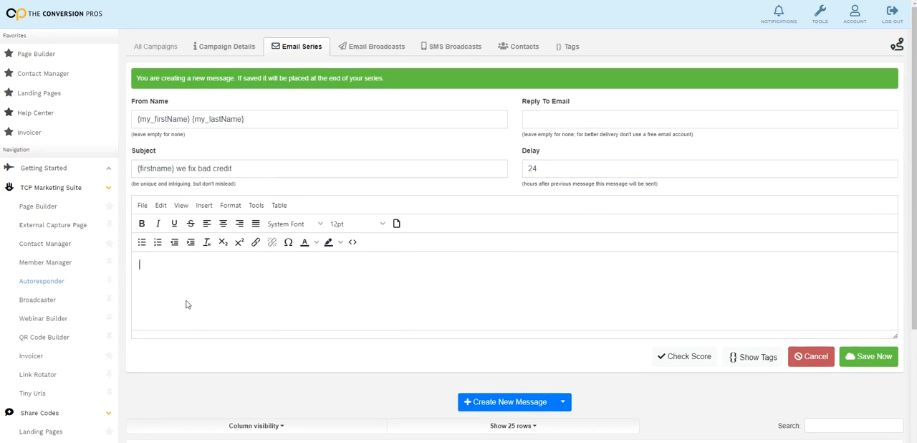
# Paste the bad-credit email text into the second message's body and read through it from the greeting
pyautogui.hotkey('ctrl', 'v')
pyautogui.moveTo(251, 174); pyautogui.dragTo(131, 185)
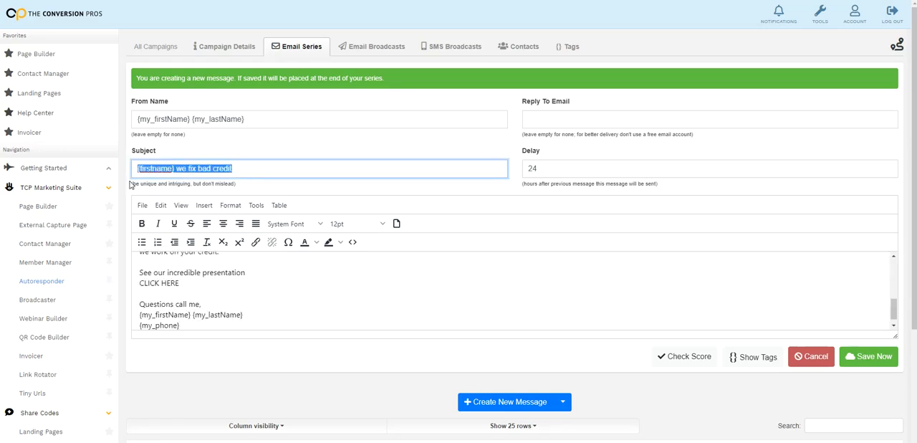
pyautogui.hotkey('alt', 'Tab')
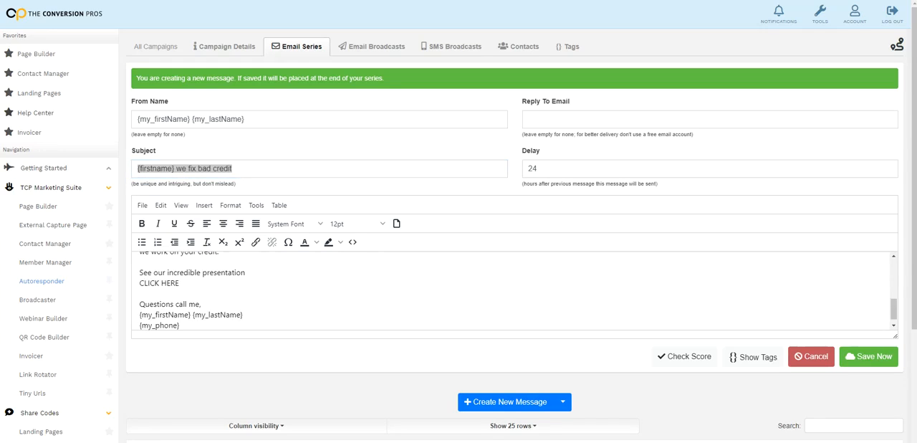
pyautogui.click(337, 255)
pyautogui.scroll(5, 327, 278)
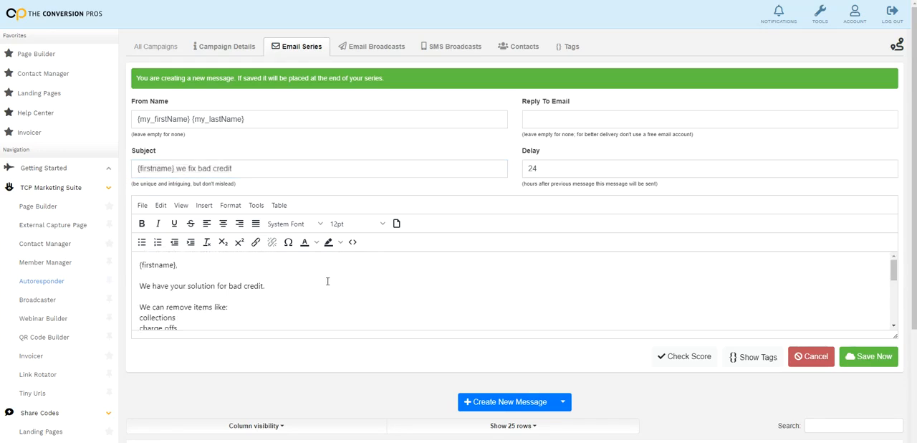
pyautogui.scroll(-3, 329, 279)
pyautogui.scroll(5, 330, 278)
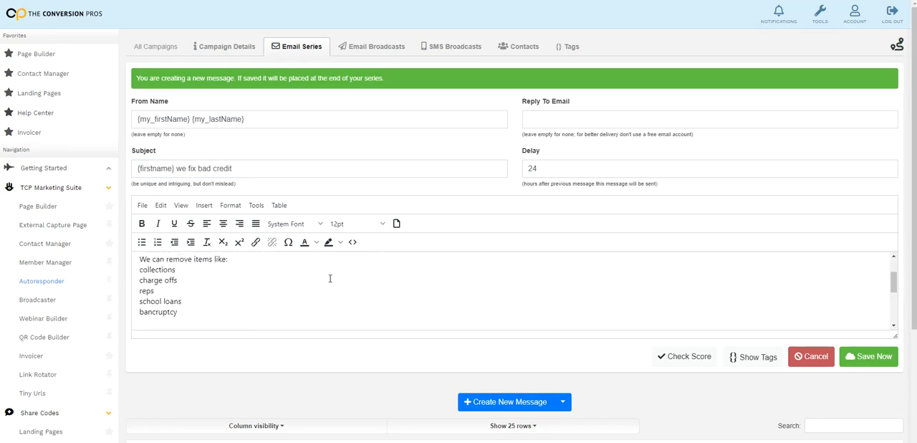
pyautogui.scroll(-2, 329, 278)
pyautogui.scroll(3, 322, 286)
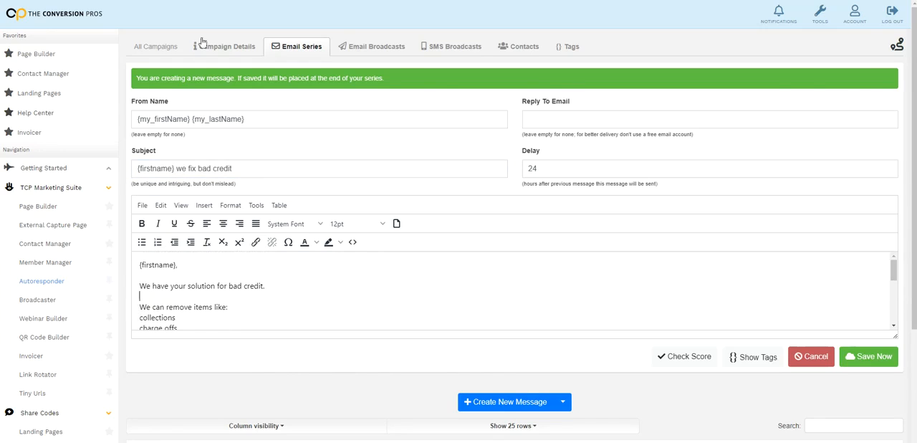
# Switch to the Google Images results for "credit repair" and copy the image address of the blue "Best Credit Repair" letter-tile photo
pyautogui.click(193, 1)
pyautogui.scroll(-1, 501, 179)
pyautogui.scroll(1, 778, 194)
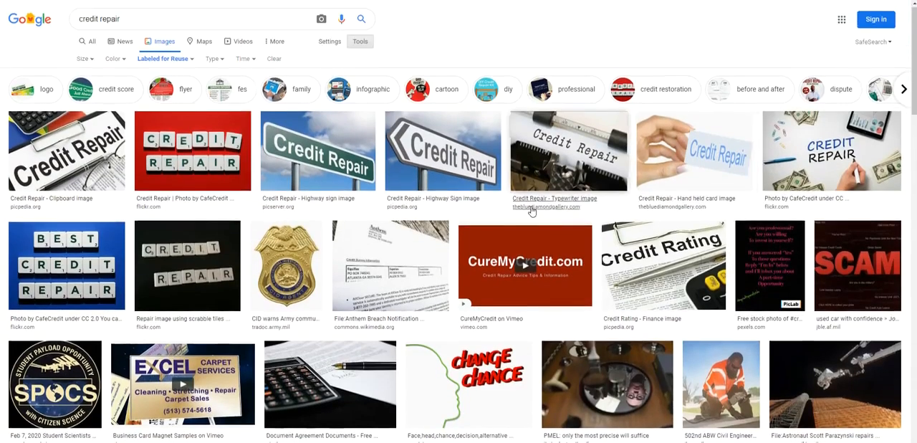
pyautogui.scroll(-4, 530, 207)
pyautogui.scroll(2, 411, 202)
pyautogui.scroll(1, 411, 202)
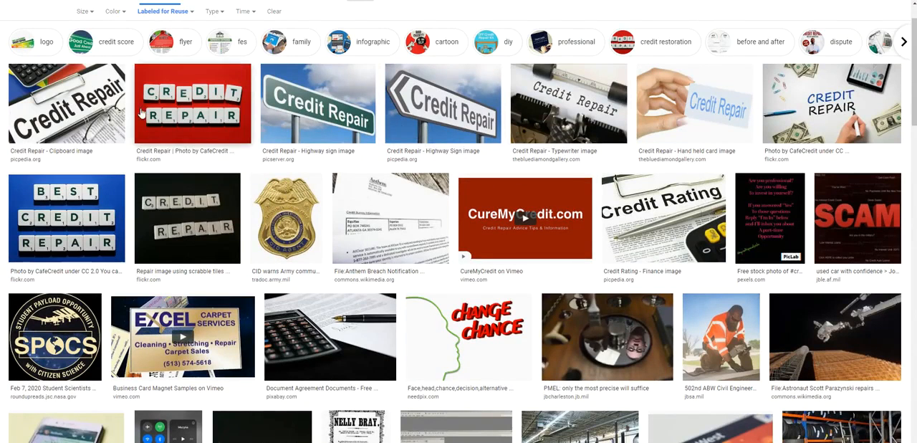
pyautogui.click(96, 200)
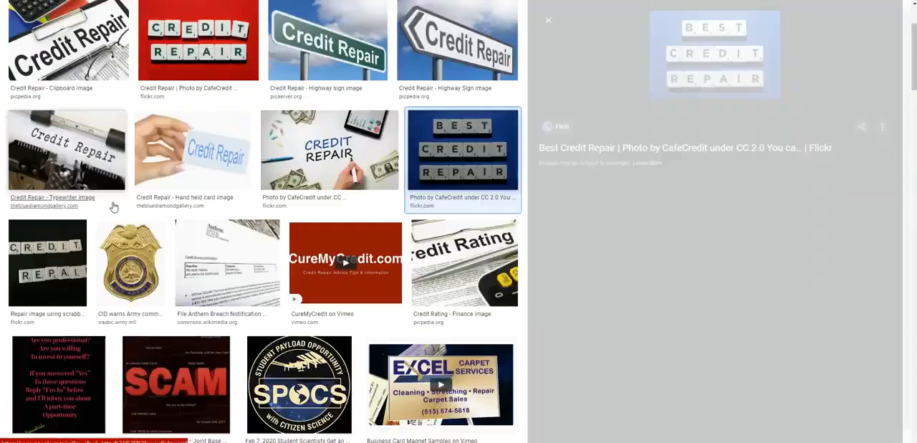
pyautogui.rightClick(718, 131)
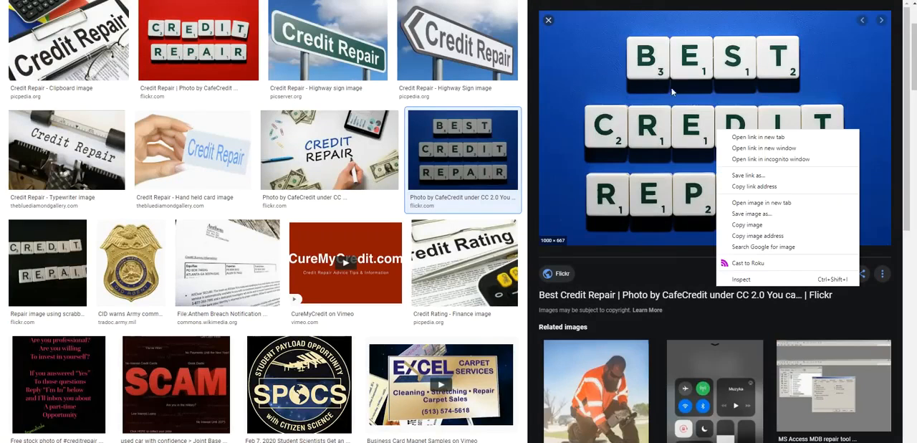
pyautogui.click(777, 235)
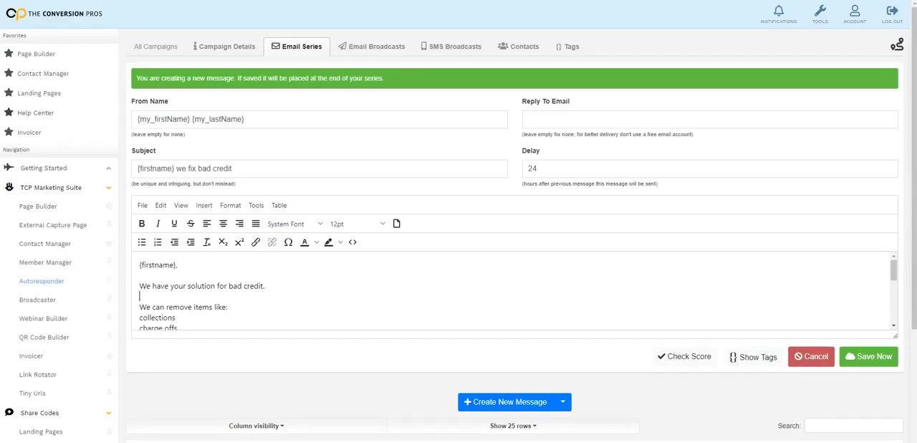
# Insert the copied image under "We have your solution for bad credit." in the email body, with its width set to 200
pyautogui.scroll(-2, 156, 300)
pyautogui.scroll(2, 156, 299)
pyautogui.click(205, 207)
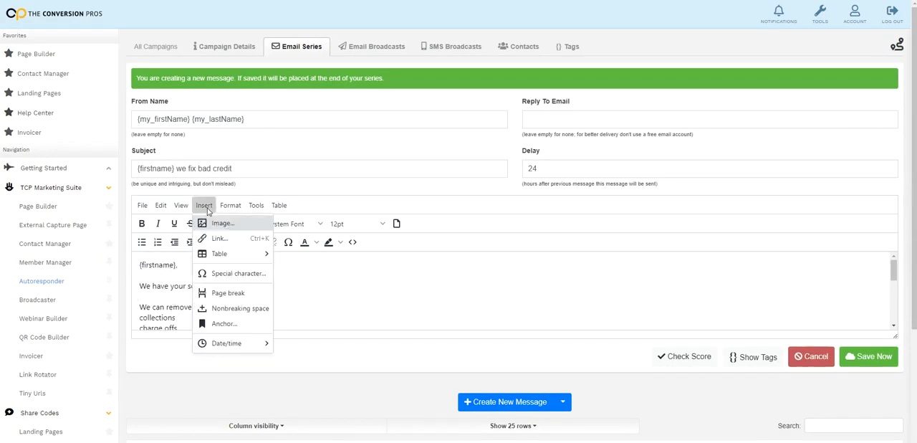
pyautogui.click(230, 225)
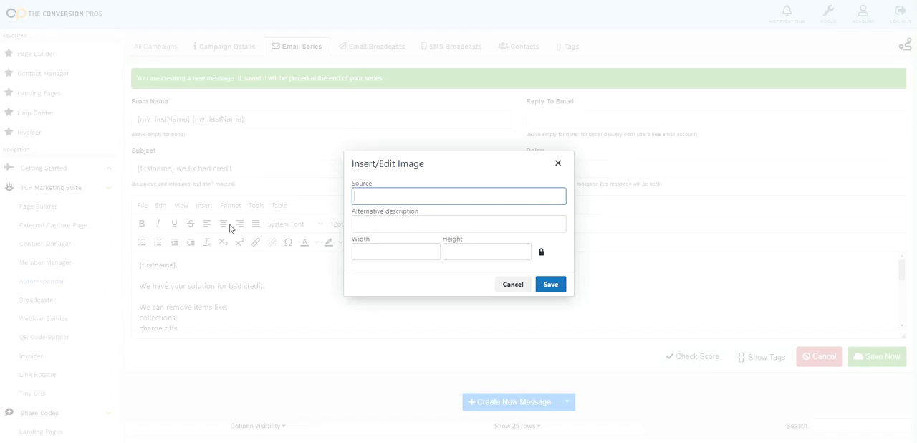
pyautogui.rightClick(424, 203)
pyautogui.click(473, 280)
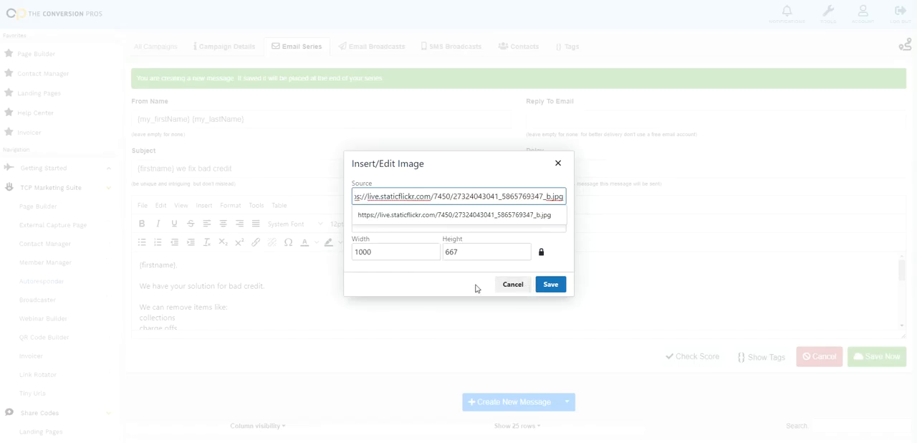
pyautogui.doubleClick(403, 253)
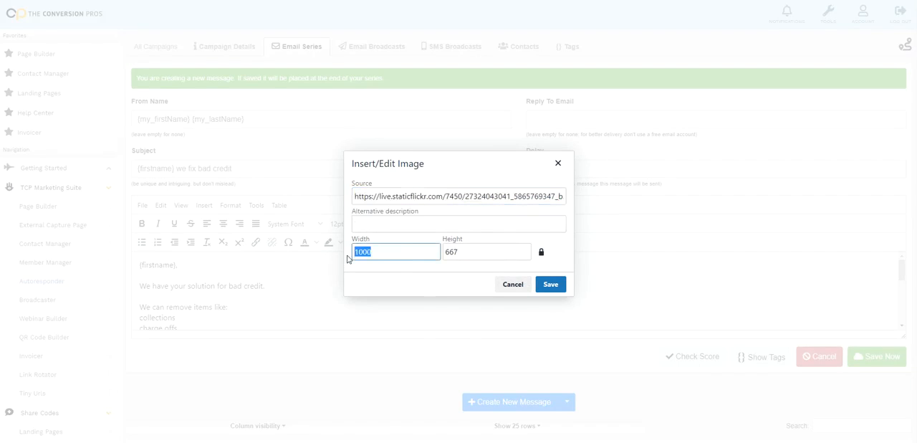
pyautogui.write('200')
pyautogui.click(551, 285)
pyautogui.click(363, 300)
# Review the email body with its inserted image down to the signature, and save the second message to the series
pyautogui.scroll(-2, 364, 300)
pyautogui.scroll(3, 364, 299)
pyautogui.scroll(-1, 243, 297)
pyautogui.scroll(2, 243, 297)
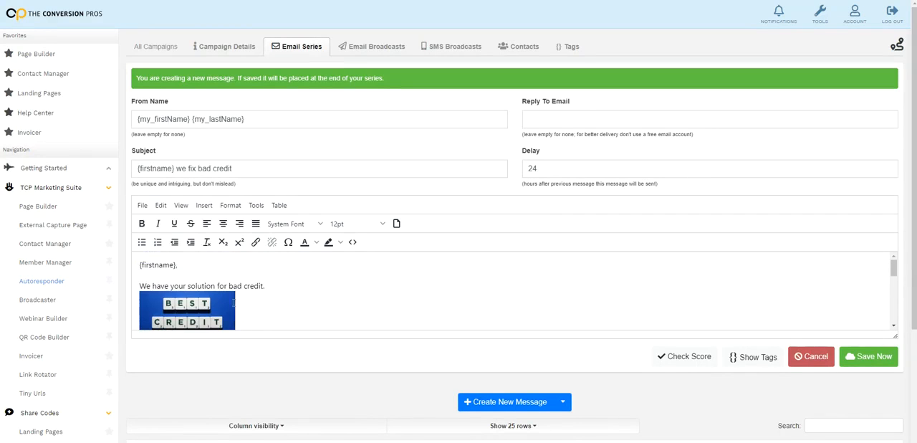
pyautogui.scroll(-3, 276, 301)
pyautogui.scroll(-1, 311, 256)
pyautogui.scroll(-3, 311, 257)
pyautogui.scroll(5, 225, 247)
pyautogui.scroll(1, 262, 248)
pyautogui.scroll(-6, 277, 267)
pyautogui.scroll(-1, 335, 291)
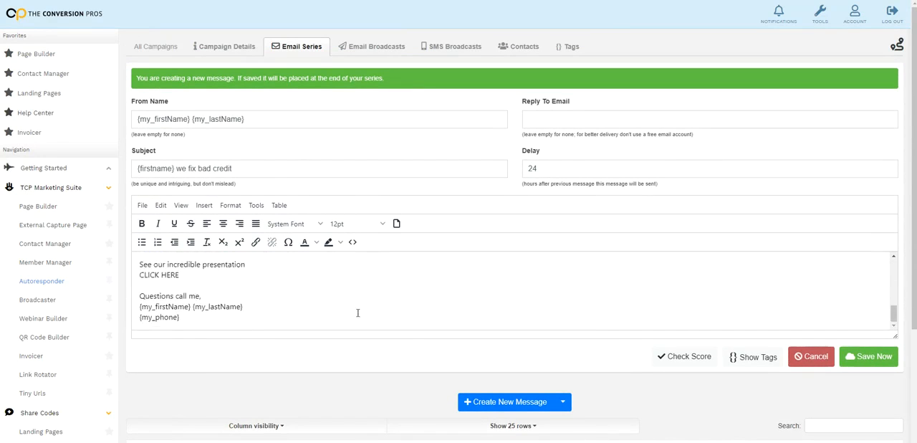
pyautogui.click(884, 360)
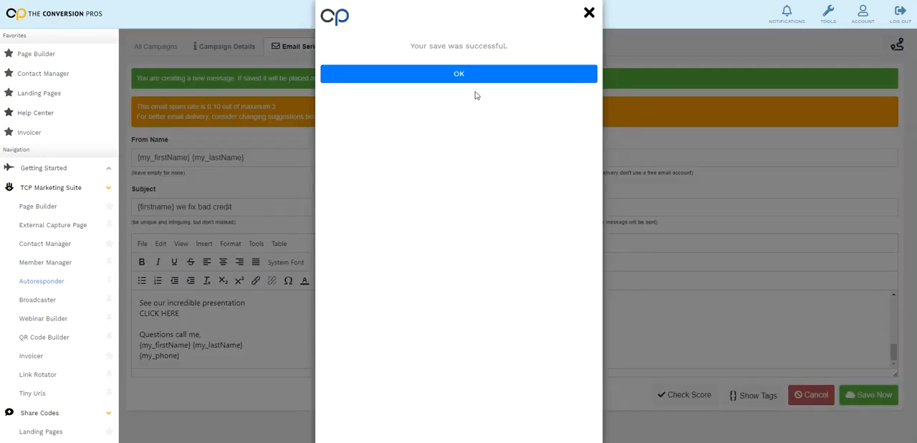
pyautogui.click(475, 76)
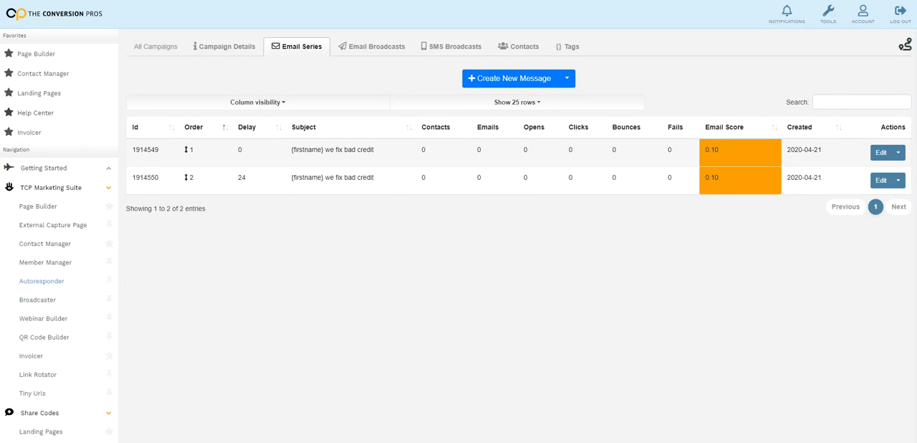
# Start a third series message with the subject "{firstname} we fix bad credit" and paste the bad-credit email text as its body
pyautogui.click(515, 78)
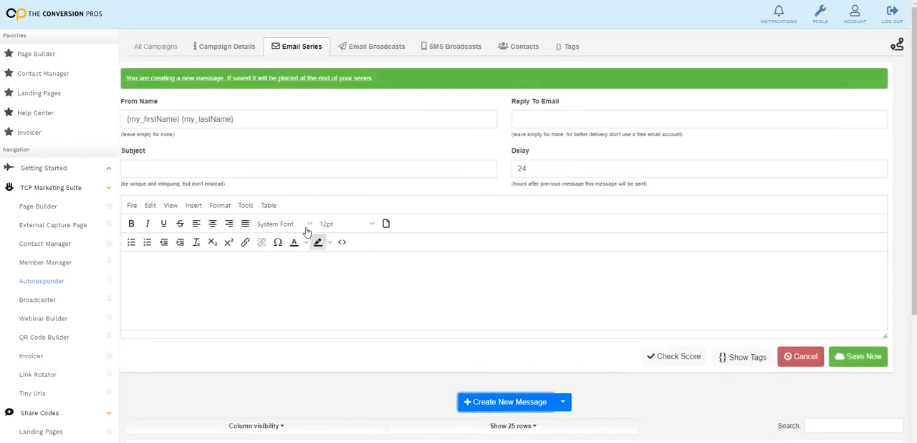
pyautogui.rightClick(262, 174)
pyautogui.click(306, 251)
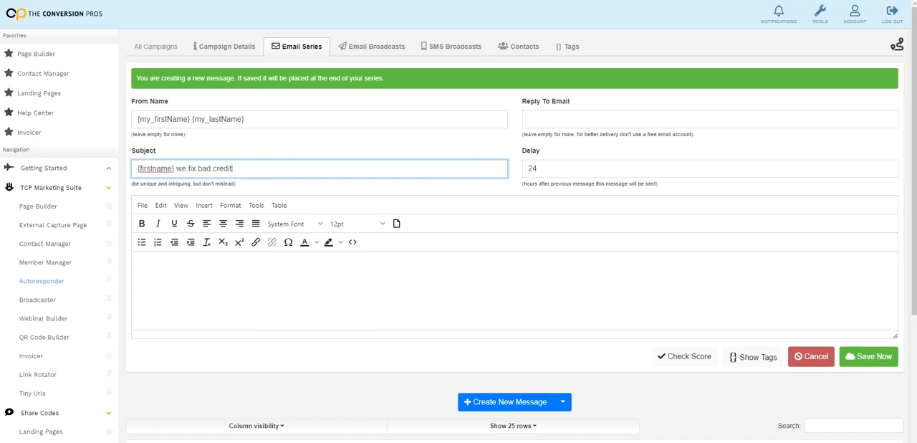
pyautogui.click(322, 280)
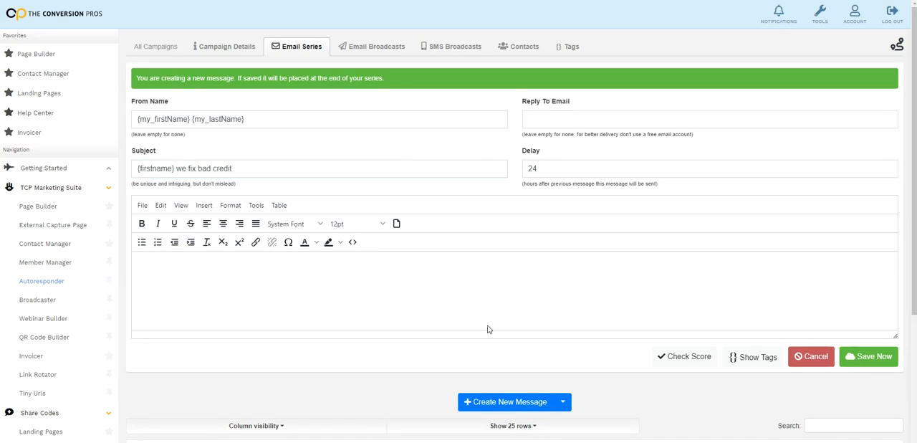
pyautogui.hotkey('ctrl', 'v')
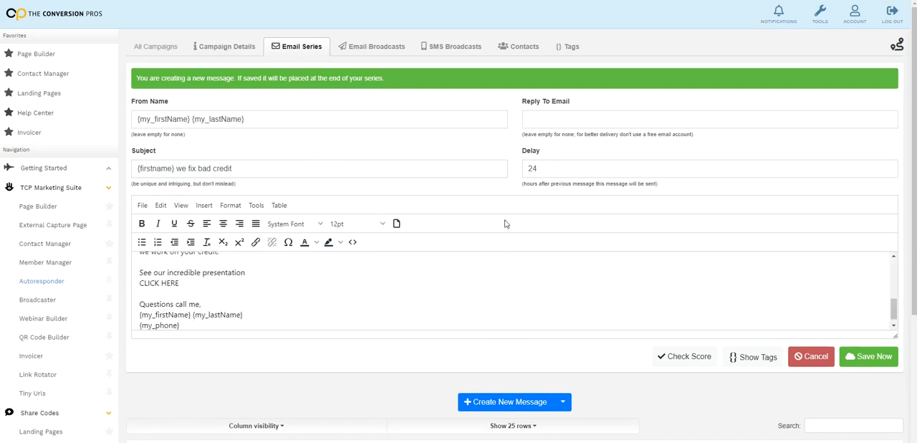
# Set the third message's delay to 48 hours and save it to the email series
pyautogui.moveTo(539, 169); pyautogui.dragTo(517, 170)
pyautogui.write('48')
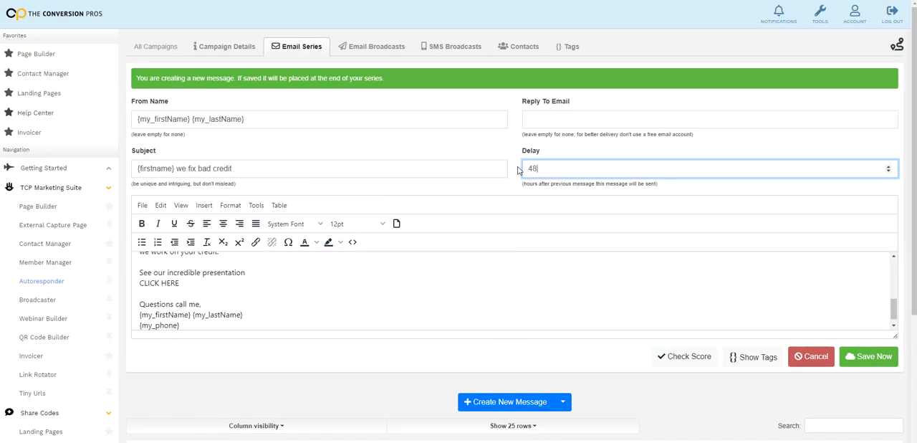
pyautogui.click(466, 256)
pyautogui.scroll(10, 422, 272)
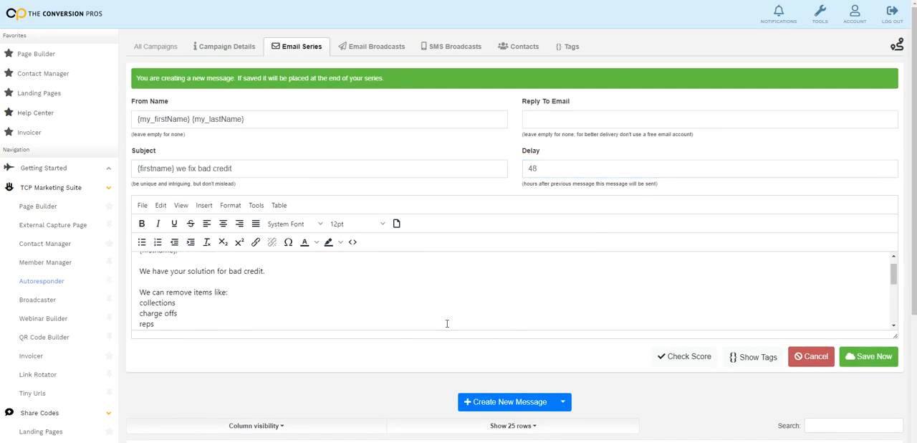
pyautogui.click(870, 356)
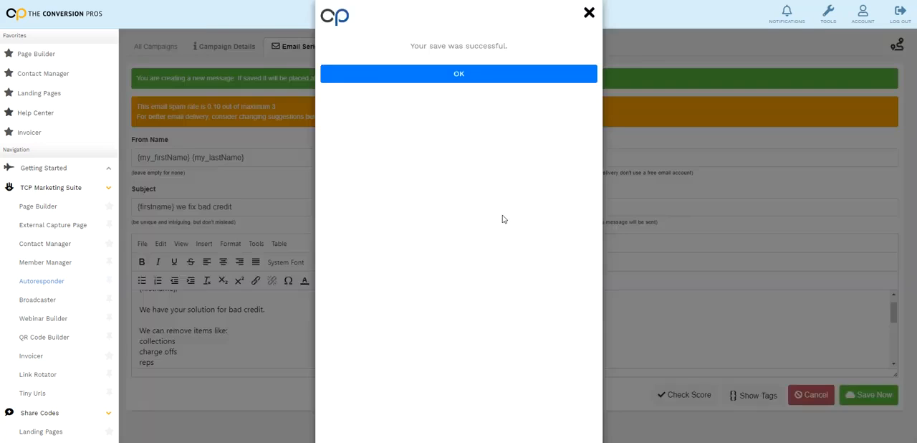
pyautogui.click(472, 81)
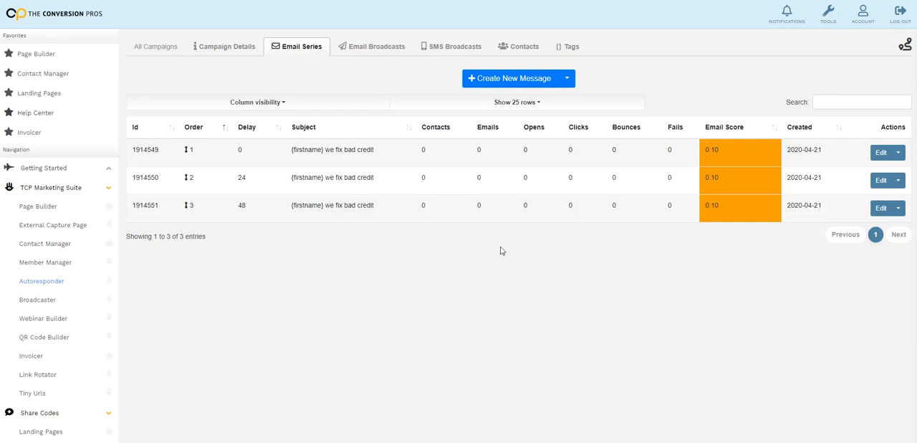
# Set the campaign's status to "Active - Emails and txt messages will be sent.", save it, and return to the email series
pyautogui.click(239, 47)
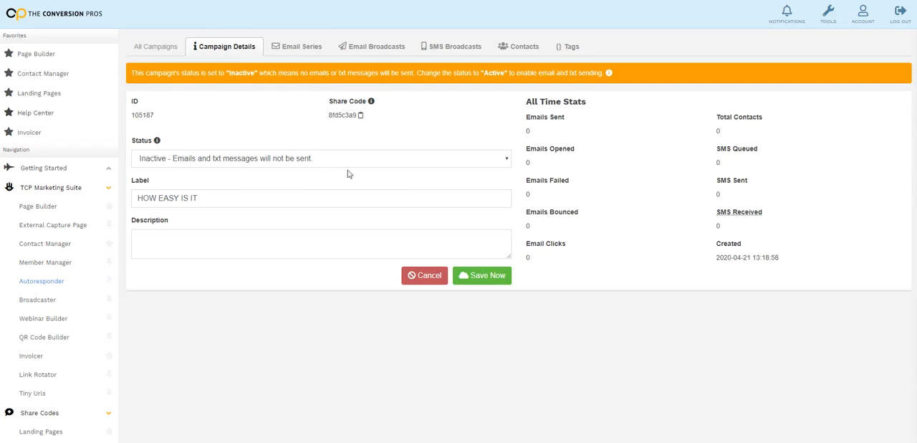
pyautogui.click(506, 159)
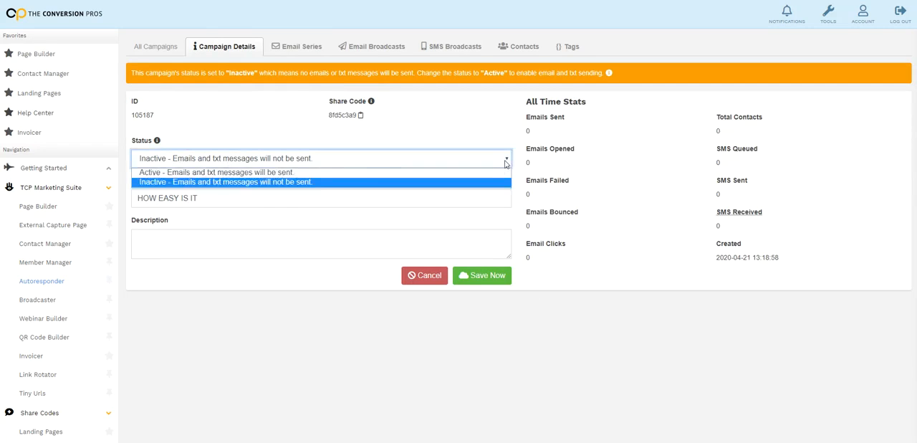
pyautogui.click(319, 173)
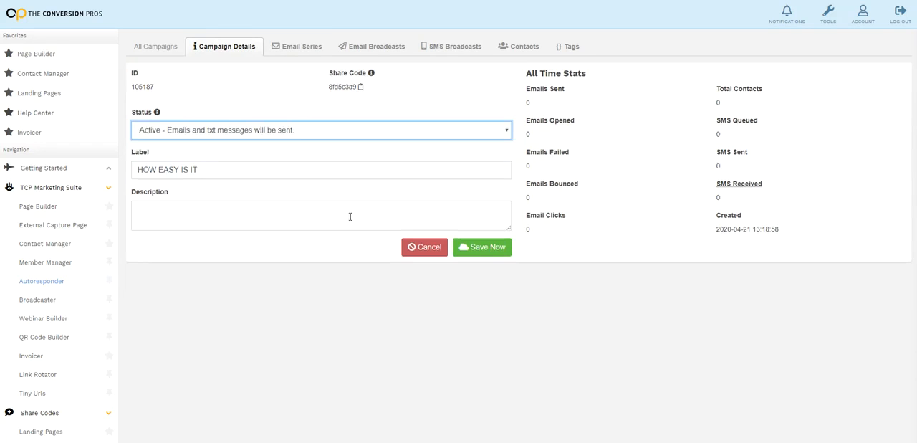
pyautogui.click(491, 254)
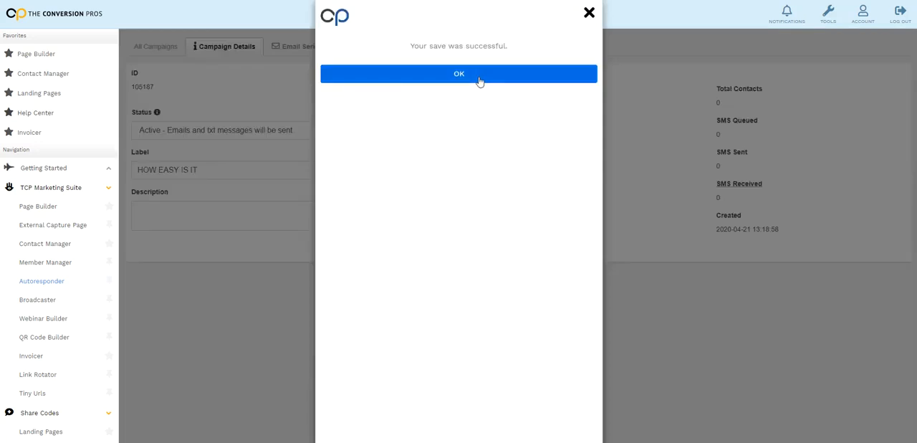
pyautogui.click(479, 78)
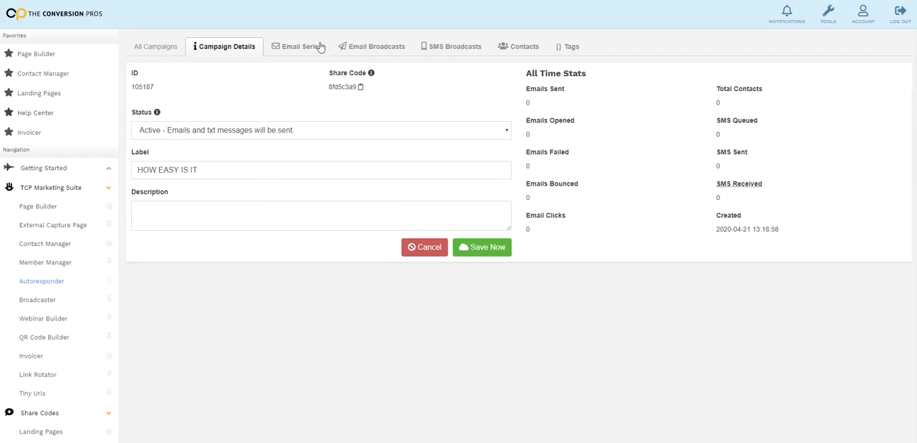
pyautogui.click(301, 46)
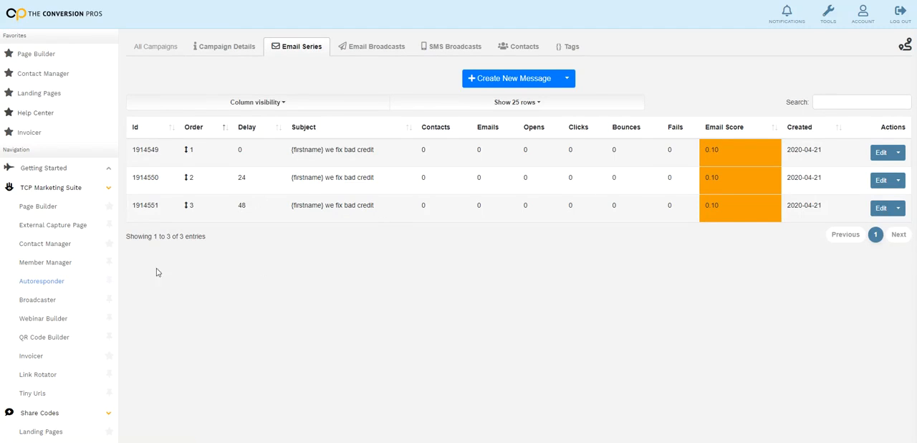
# Go to the Page Builder's page list, dismiss the guided tour offer and open the HEIT1 page
pyautogui.click(33, 207)
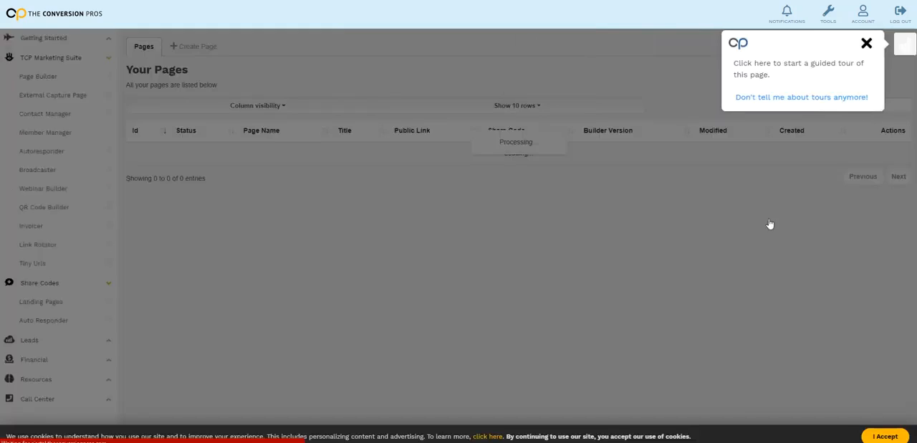
pyautogui.click(865, 45)
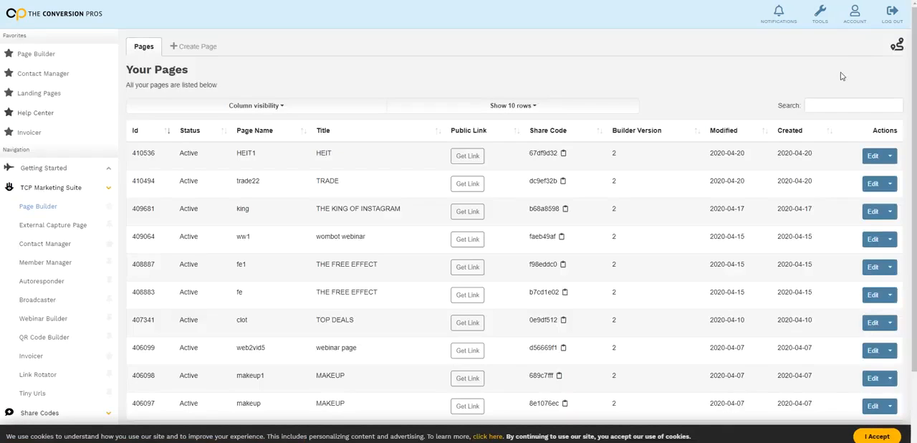
pyautogui.click(895, 159)
pyautogui.click(864, 180)
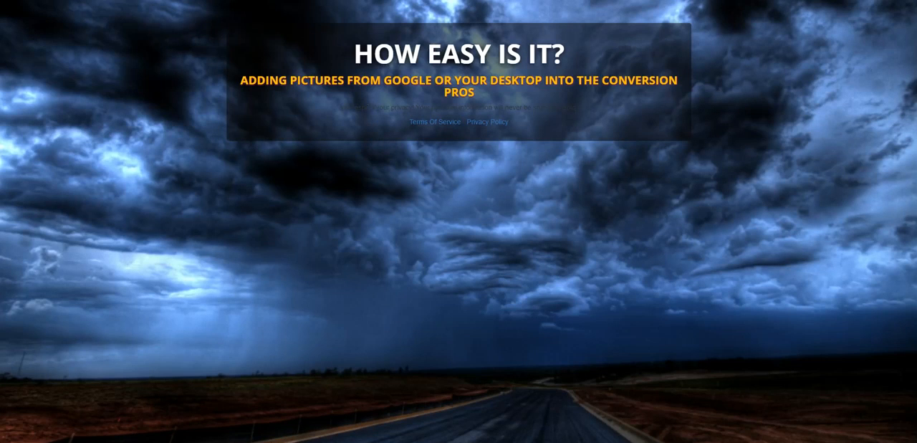
# Close the page preview, open HEIT1 for editing and add the full name, email and phone form component below the "HOW EASY IS IT?" heading
pyautogui.hotkey('ctrl', 'w')
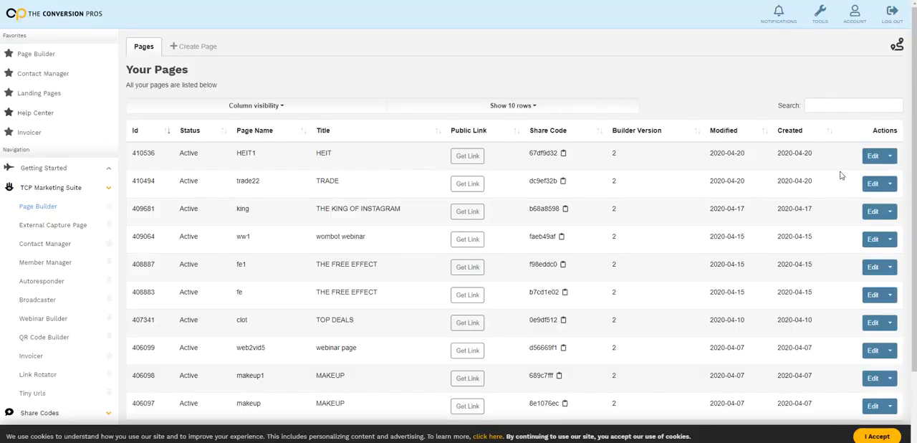
pyautogui.click(874, 157)
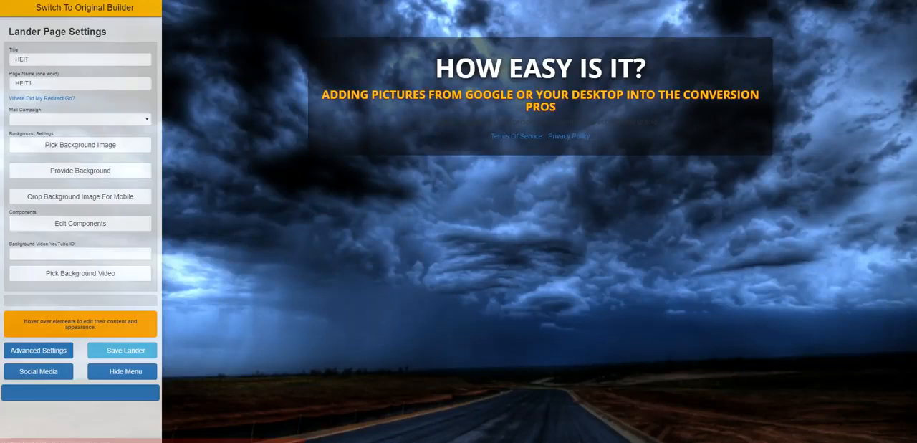
pyautogui.click(119, 232)
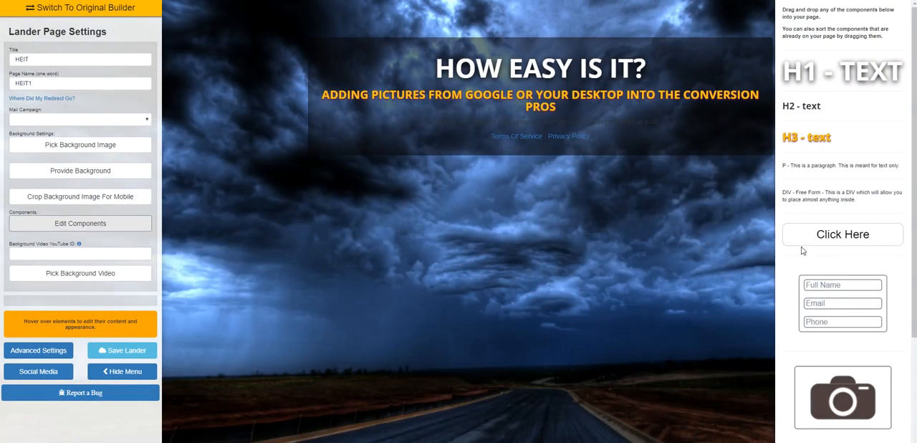
pyautogui.moveTo(842, 301); pyautogui.dragTo(563, 111)
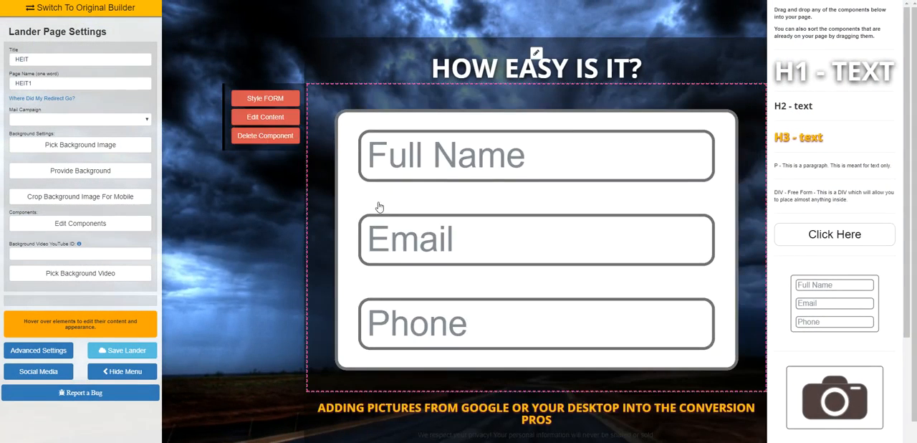
# Edit the form's content to use the three-field form with full name, email and phone and a Custom redirect, and save it
pyautogui.click(266, 115)
pyautogui.click(472, 262)
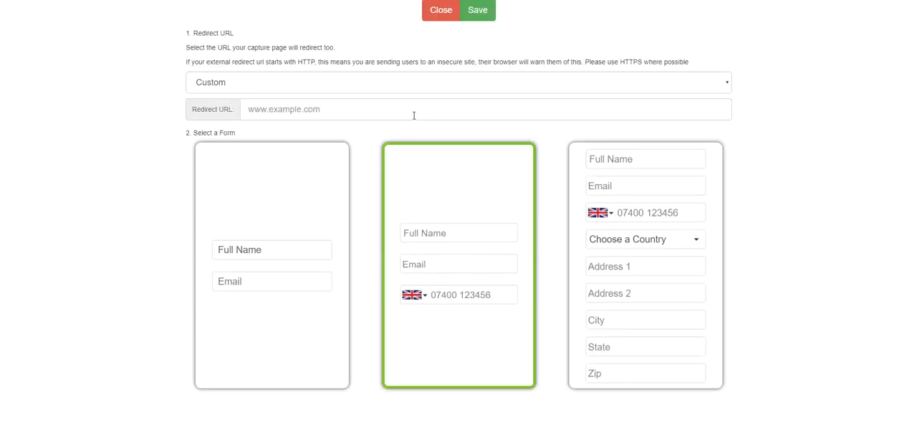
pyautogui.click(389, 83)
pyautogui.click(389, 108)
pyautogui.click(477, 10)
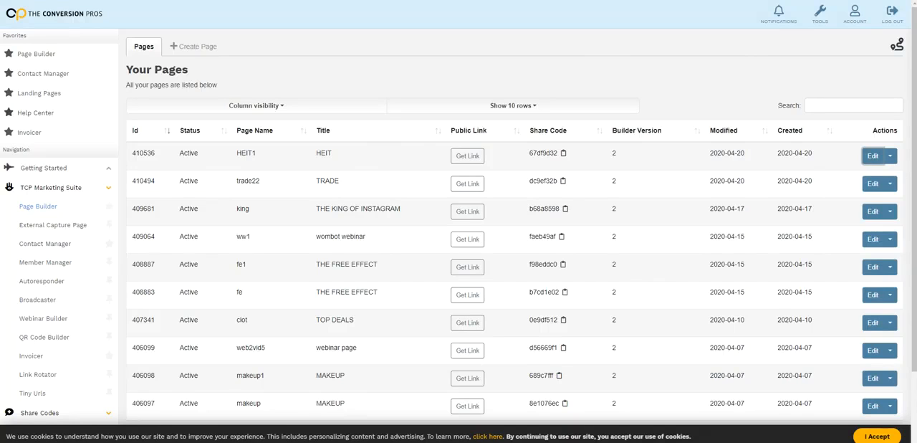
# Reopen the HEIT1 page for editing, set its mail campaign to HOW EASY IS IT and save the lander
pyautogui.click(872, 155)
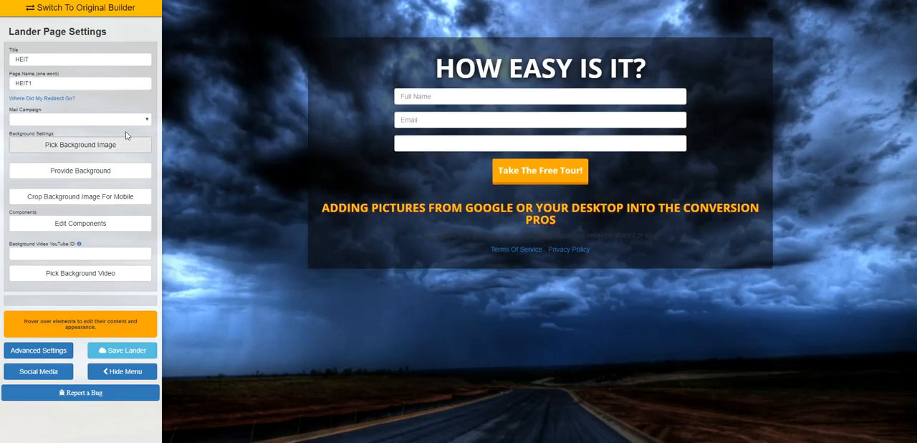
pyautogui.click(143, 119)
pyautogui.moveTo(147, 143); pyautogui.dragTo(150, 270)
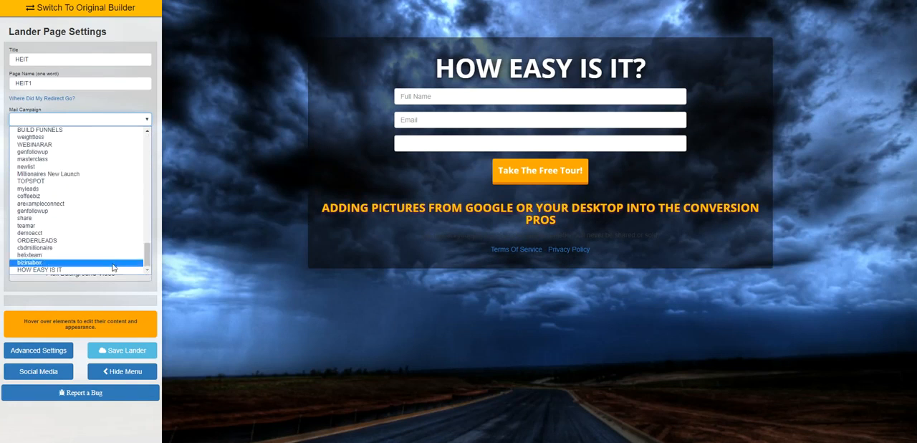
pyautogui.click(55, 271)
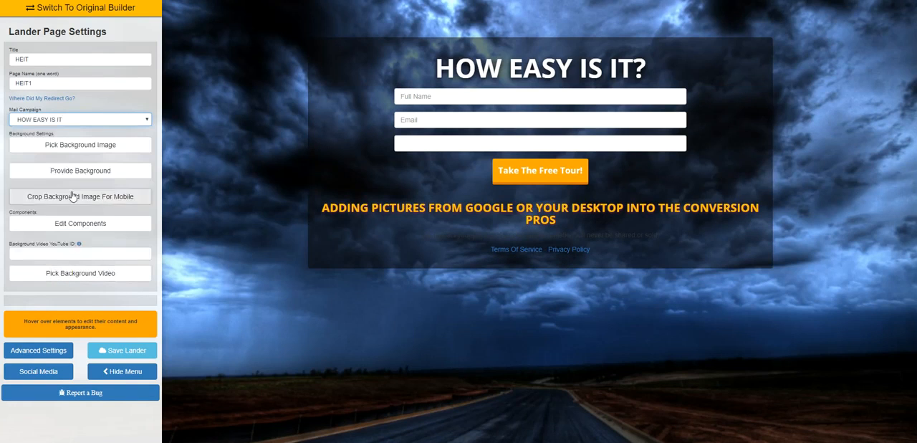
pyautogui.click(122, 350)
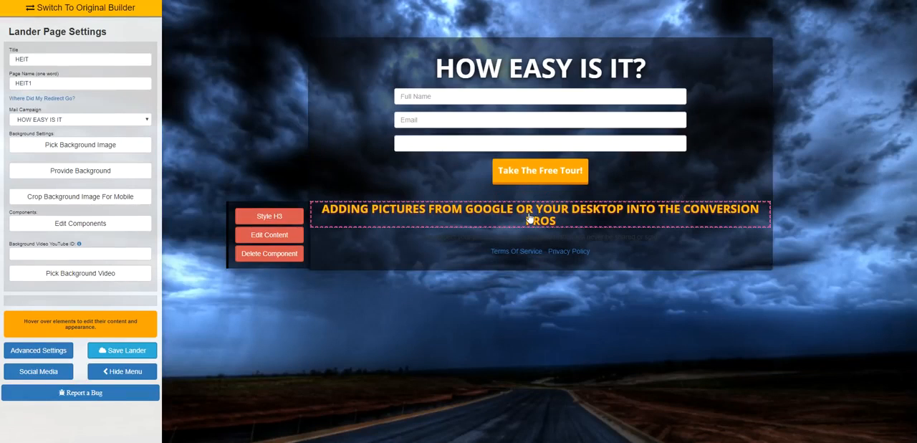
# Leave the HEIT1 editor, view the Autoresponder campaign list without the guided tour, and open and look through the Autoresponder Share Codes
pyautogui.moveTo(528, 180)
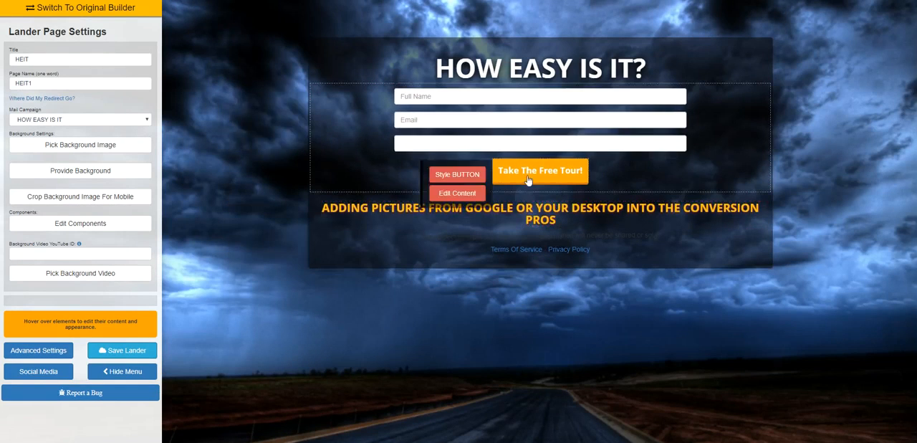
pyautogui.click(107, 1)
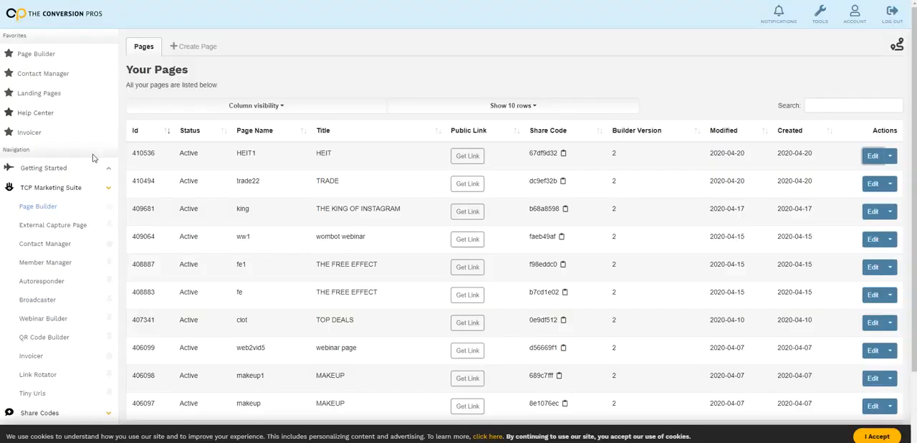
pyautogui.click(56, 283)
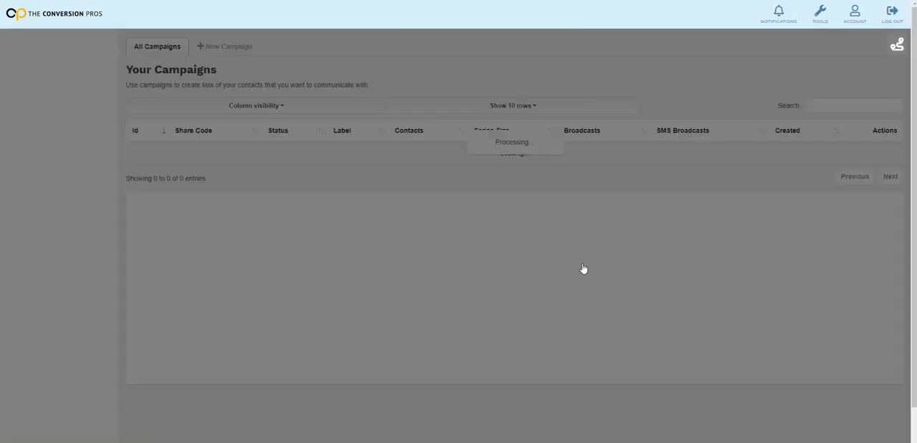
pyautogui.click(861, 43)
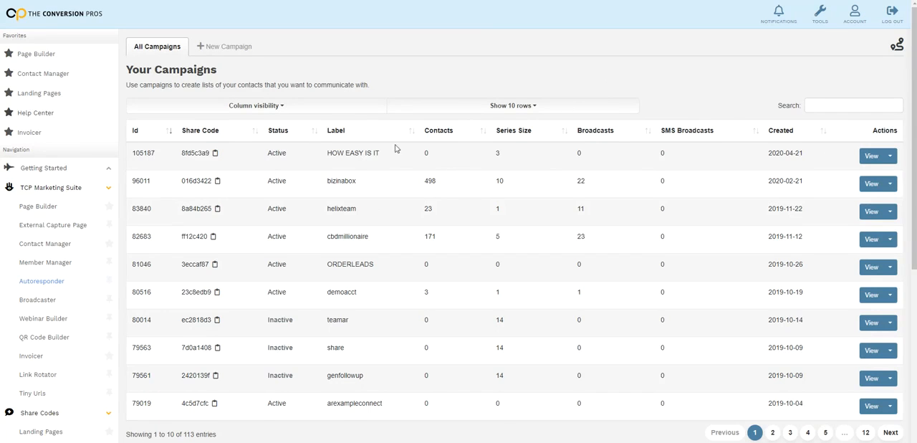
pyautogui.scroll(-5, 31, 200)
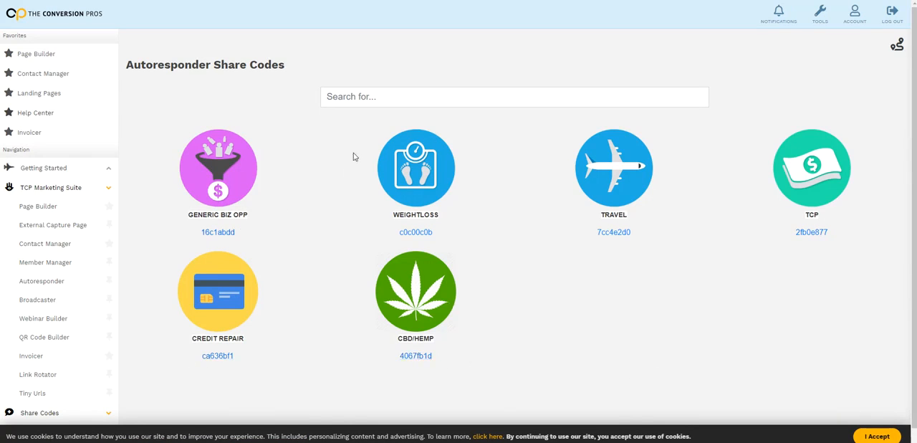
pyautogui.scroll(-1, 390, 198)
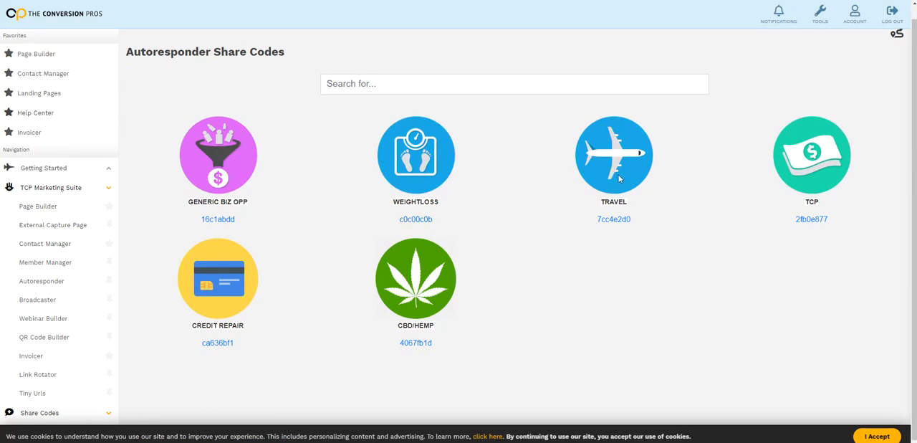
pyautogui.scroll(1, 620, 178)
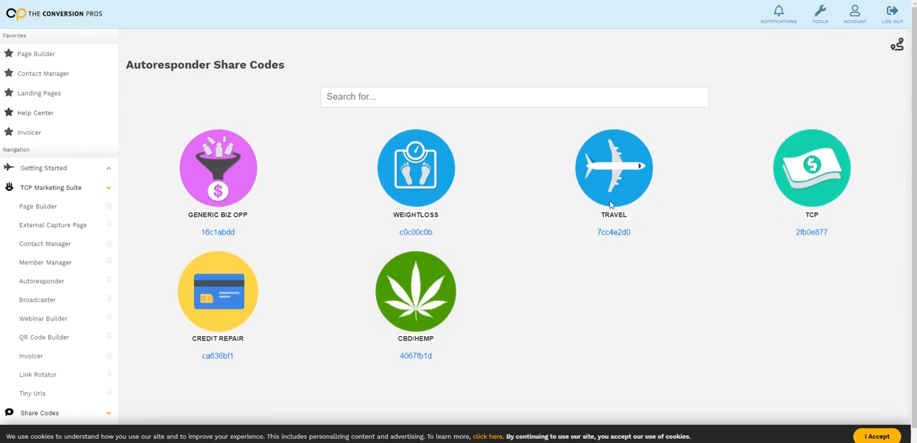
# Copy the TRAVEL autoresponder into a new campaign labelled TRAVEL, open it for editing and dismiss the guided tour offer
pyautogui.click(620, 233)
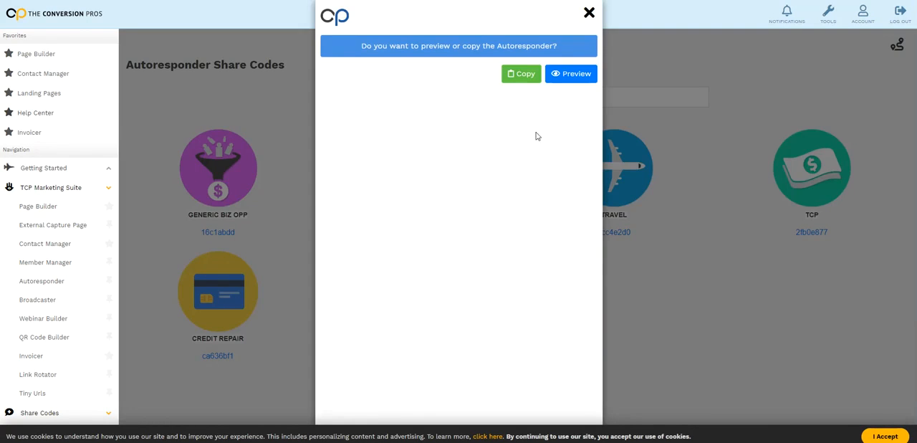
pyautogui.click(521, 74)
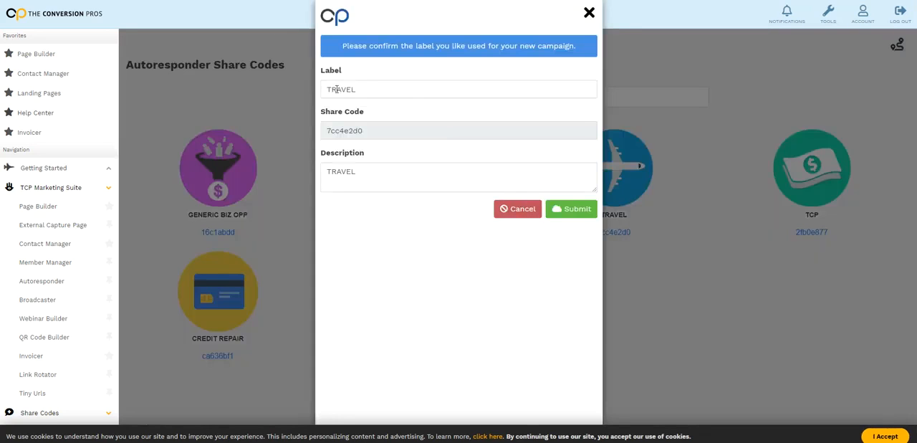
pyautogui.click(566, 209)
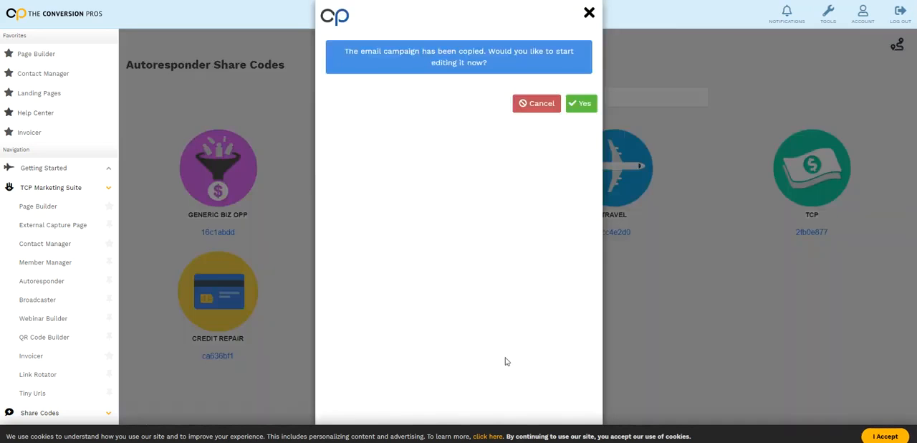
pyautogui.click(583, 105)
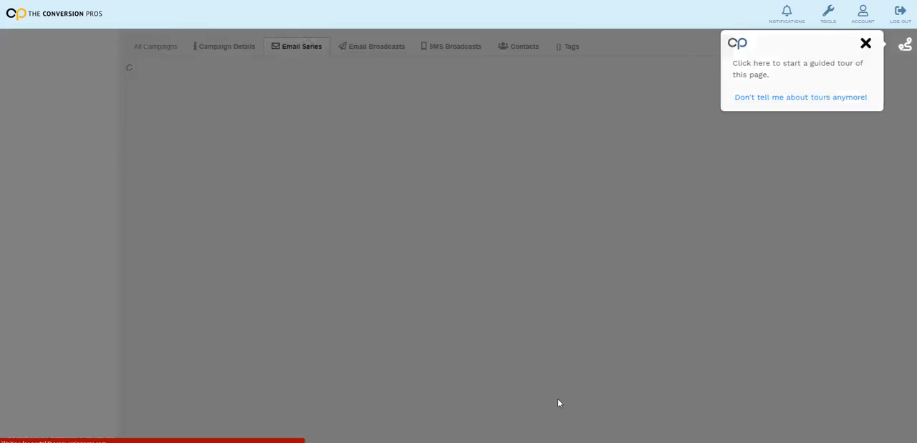
pyautogui.click(867, 45)
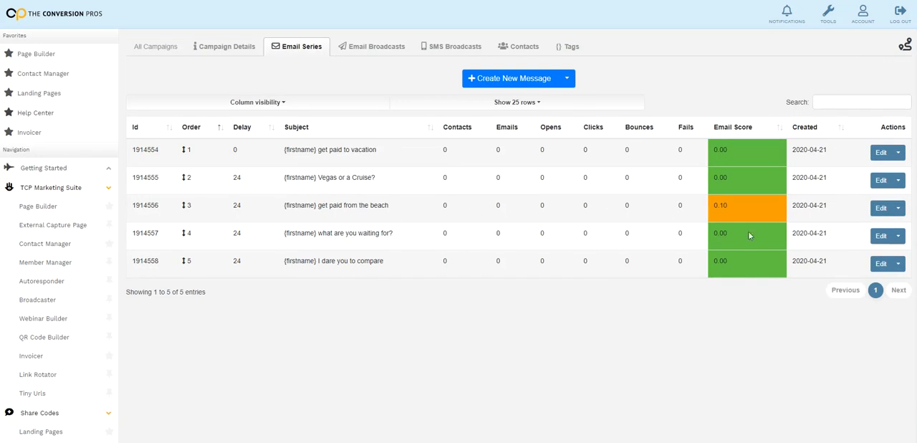
# Open the series message "{firstname} get paid to vacation" and select the "YOUR WEBSITE HERE" placeholder in its body
pyautogui.click(880, 153)
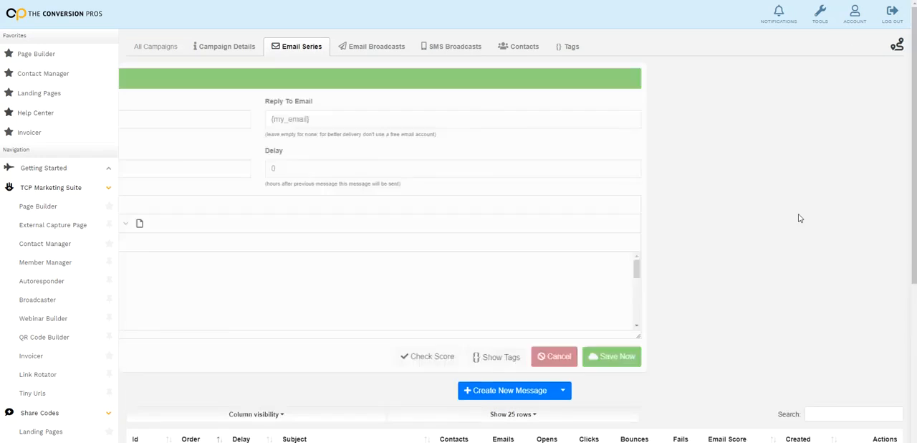
pyautogui.scroll(-10, 325, 299)
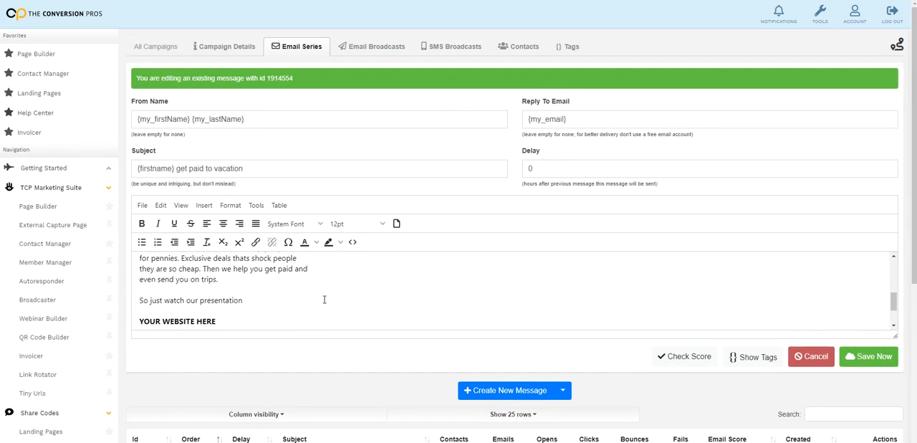
pyautogui.moveTo(231, 275); pyautogui.dragTo(140, 276)
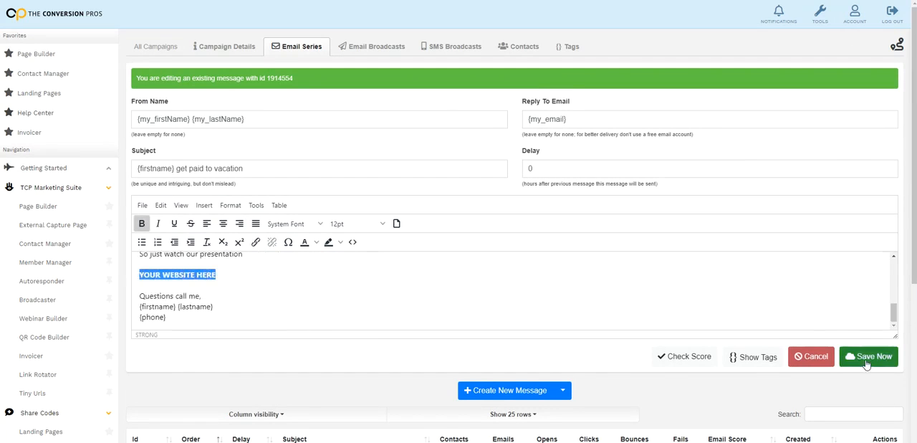
# Set the TRAVEL campaign's status to "Active - Emails and txt messages will be sent." and save it
pyautogui.click(236, 56)
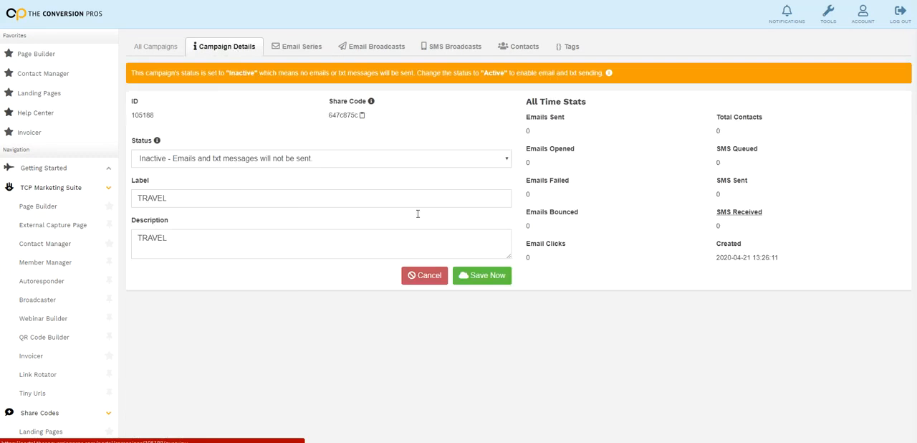
pyautogui.click(295, 164)
pyautogui.click(295, 173)
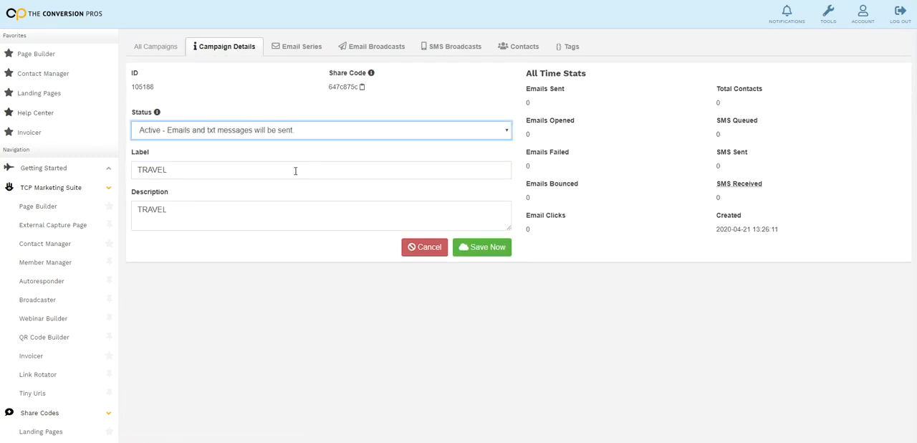
pyautogui.click(482, 246)
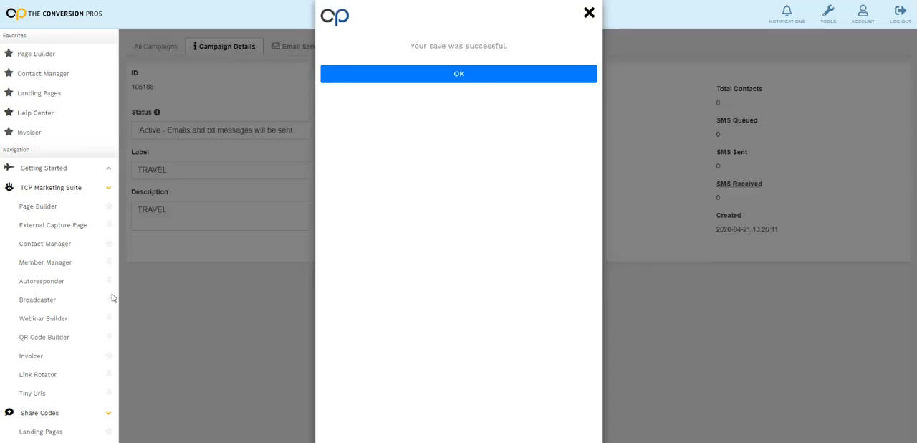
pyautogui.click(594, 18)
# Return to the Page Builder, dismiss the guided tour offer, open HEIT1 for editing, set its mail campaign to TRAVEL and save the lander
pyautogui.click(45, 208)
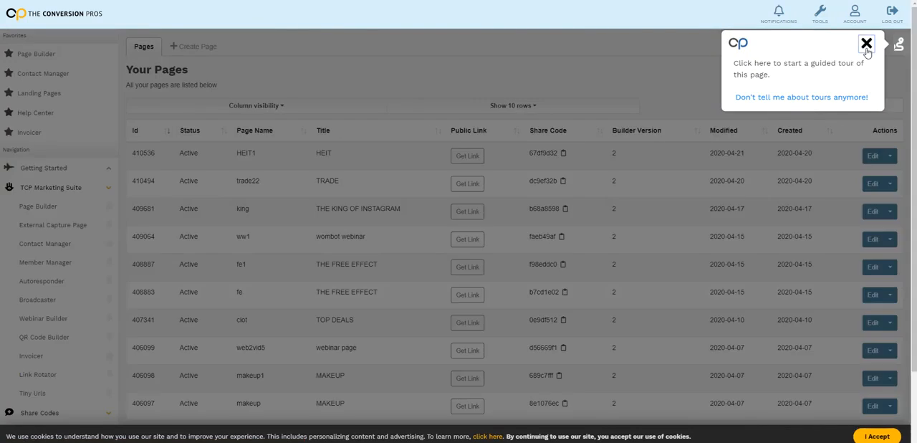
pyautogui.click(866, 44)
pyautogui.click(874, 157)
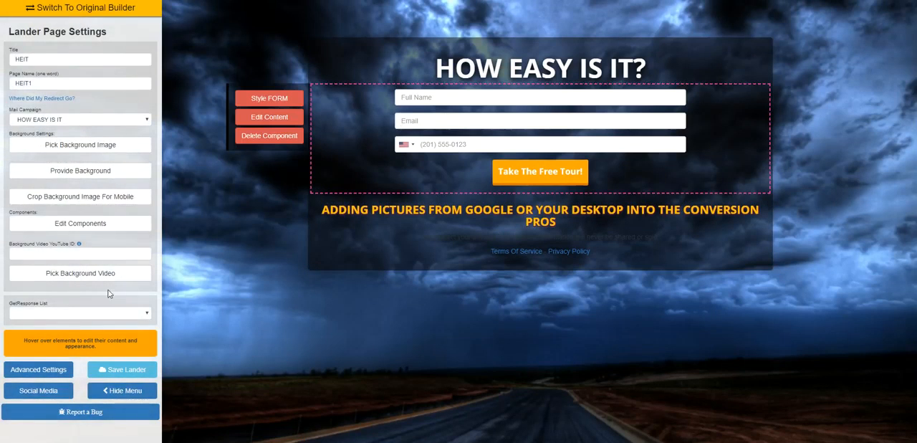
pyautogui.click(143, 120)
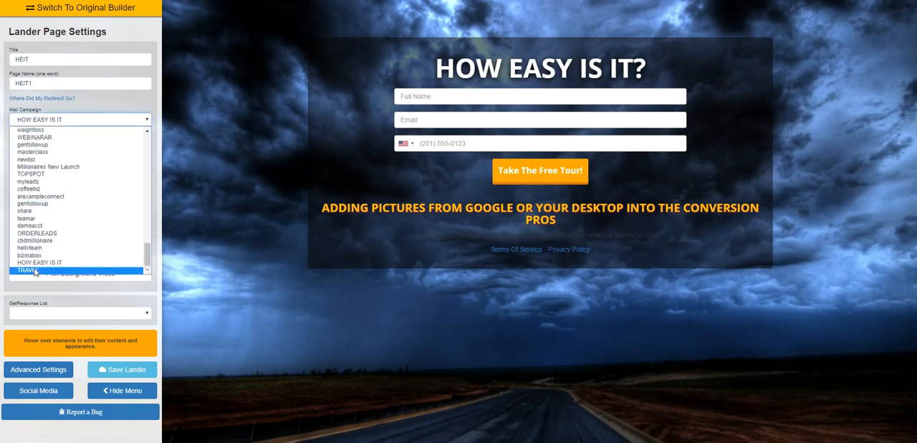
pyautogui.click(35, 272)
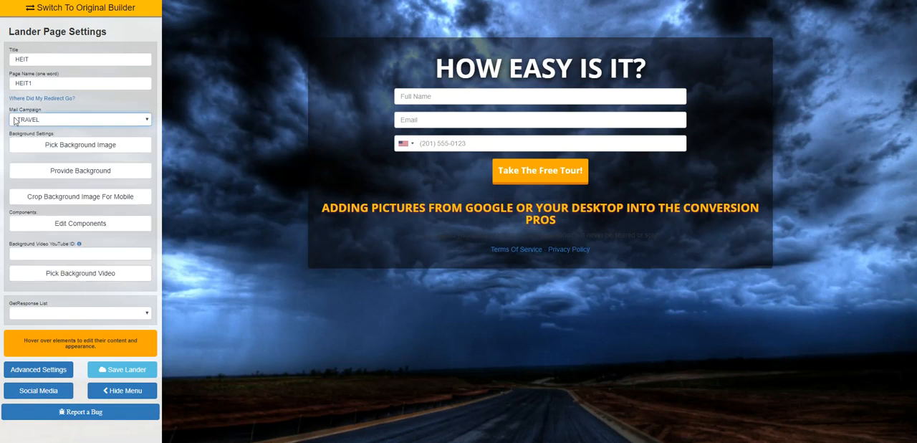
pyautogui.click(102, 373)
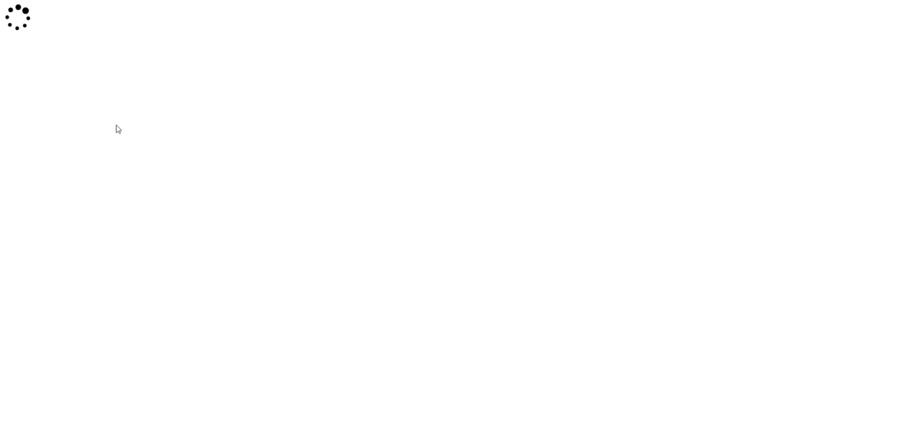
pyautogui.hotkey('ctrl', 'w')
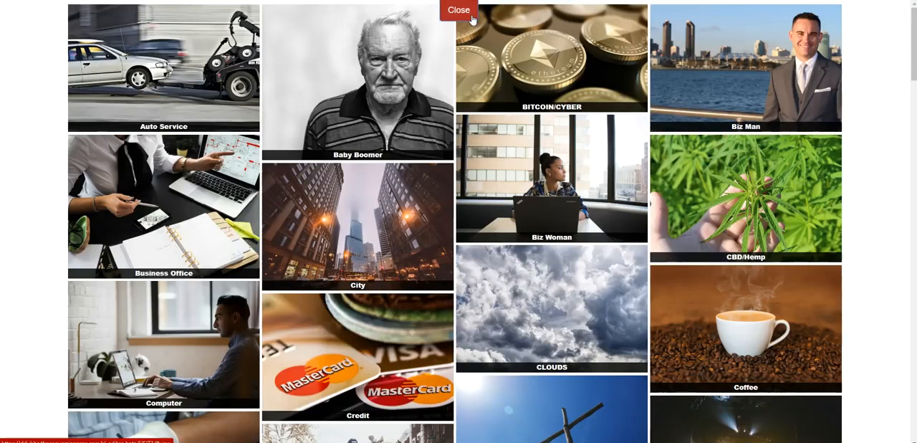
pyautogui.click(458, 9)
pyautogui.click(117, 120)
pyautogui.click(107, 131)
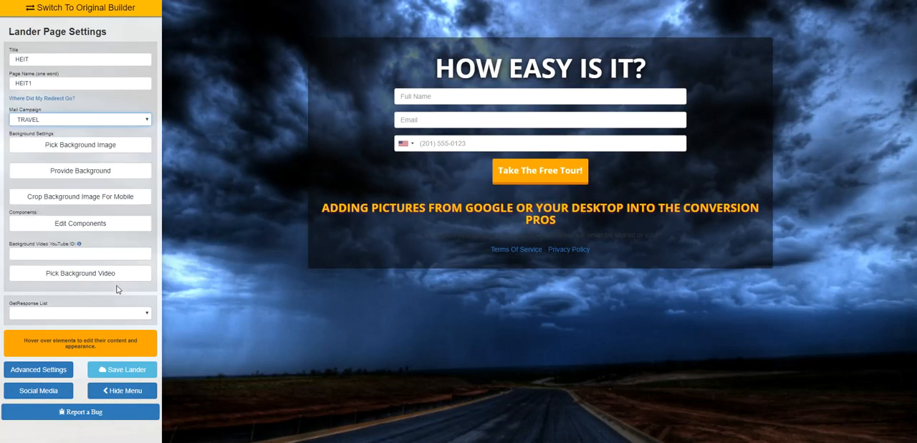
# Look through the mail campaign choices for the HEIT1 lander, down to the end of the list, and leave the selection on TRAVEL
pyautogui.click(107, 121)
pyautogui.scroll(5, 112, 181)
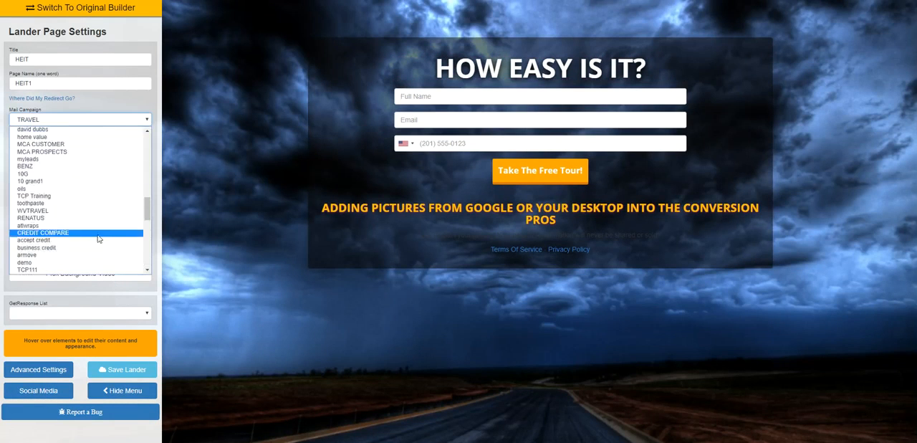
pyautogui.scroll(-15, 112, 181)
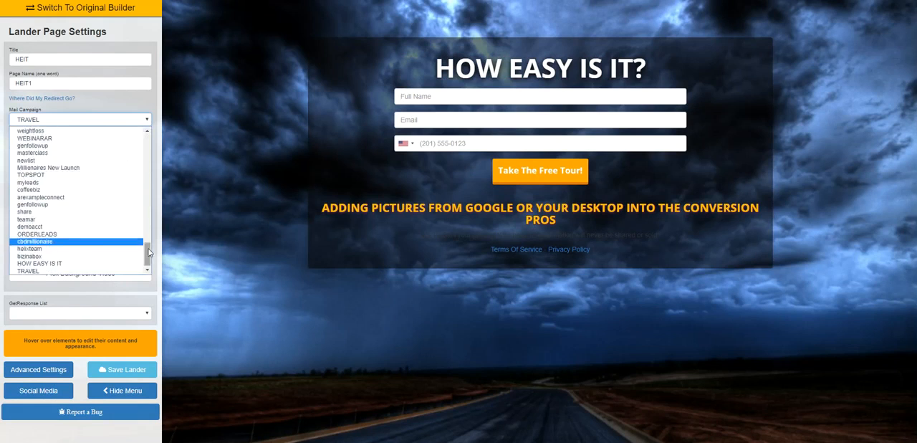
pyautogui.click(244, 207)
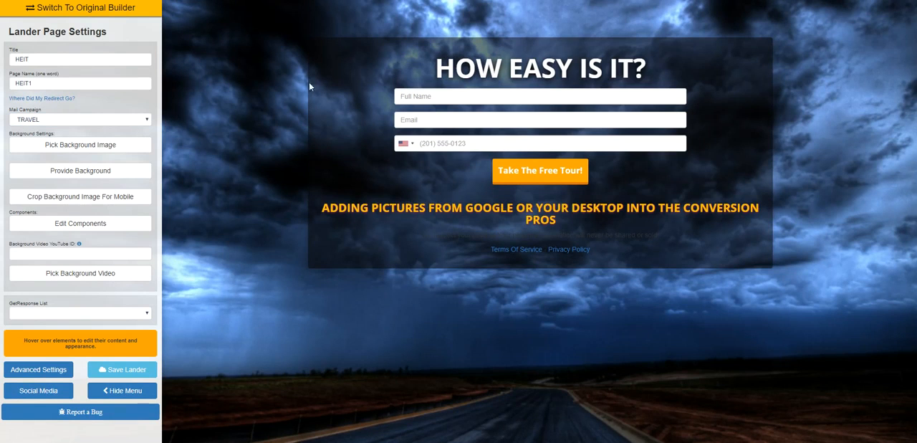
# Bring up the editing options of the lander's capture form, return to the Page Builder's page list and look over the pages
pyautogui.moveTo(614, 139)
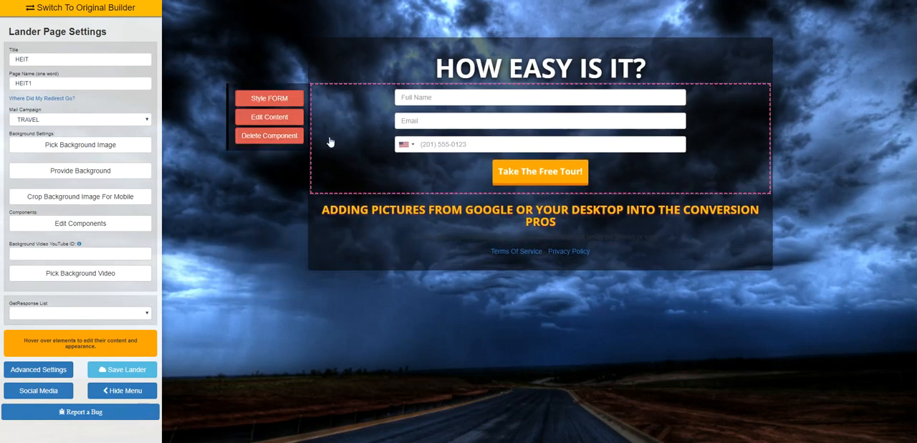
pyautogui.click(298, 136)
pyautogui.click(276, 150)
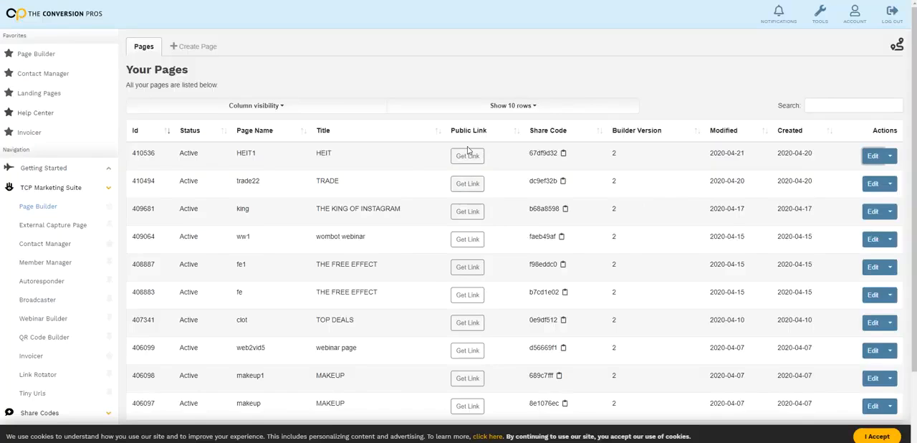
pyautogui.scroll(-2, 421, 170)
pyautogui.scroll(2, 408, 207)
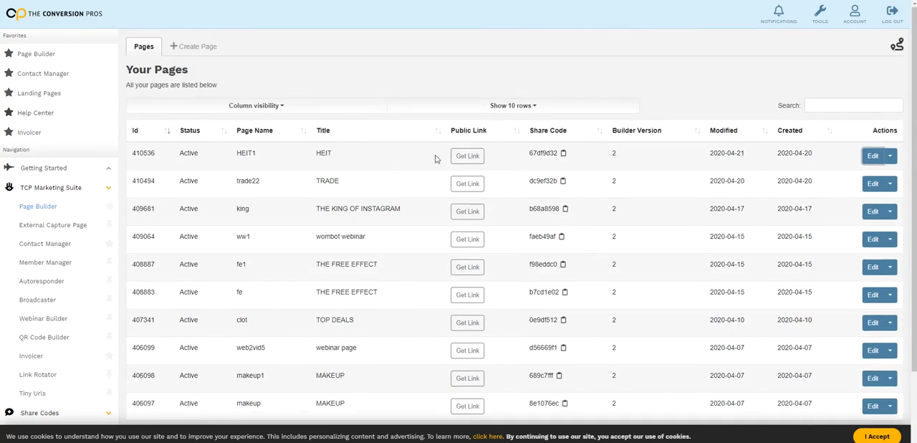